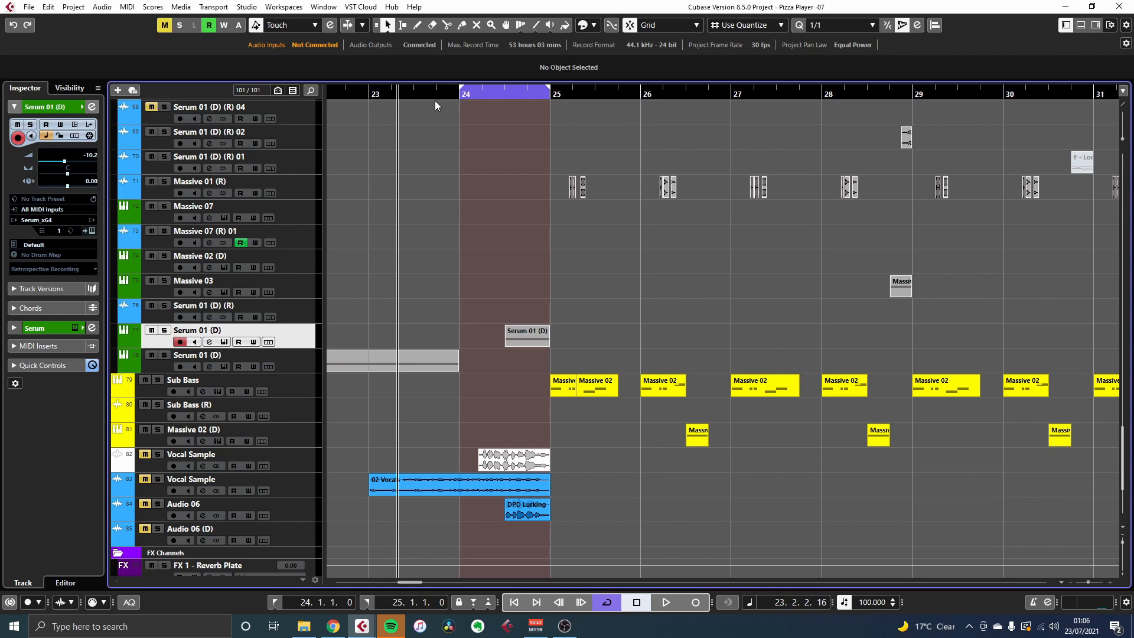
Play the arrangement from bar 24 with the loop on, and again with looping switched off.
click(435, 99)
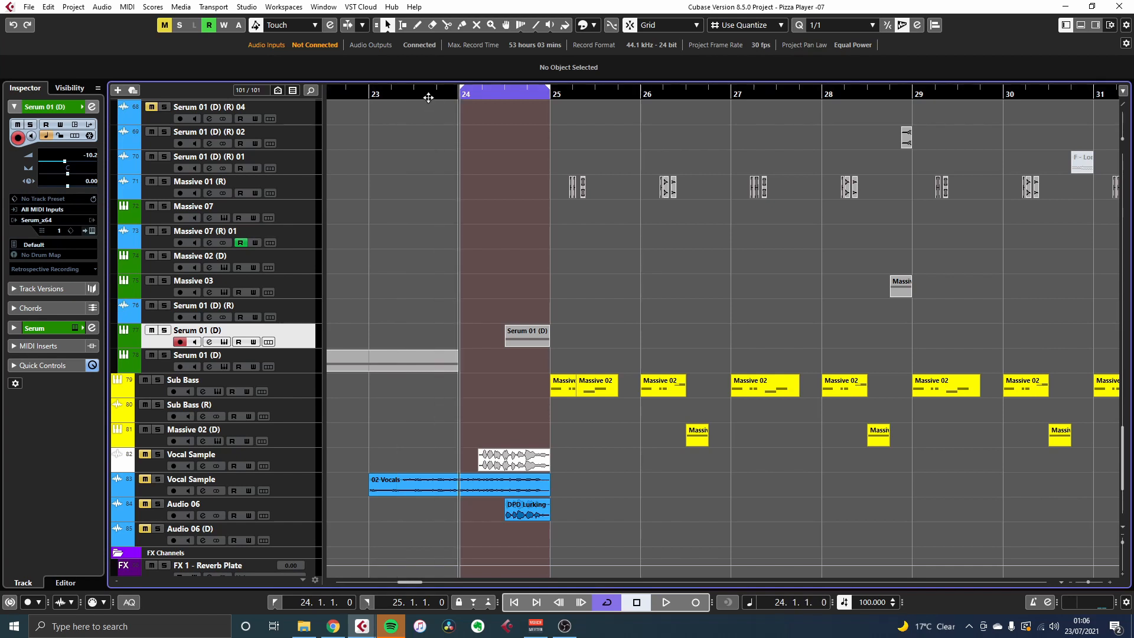
key(space)
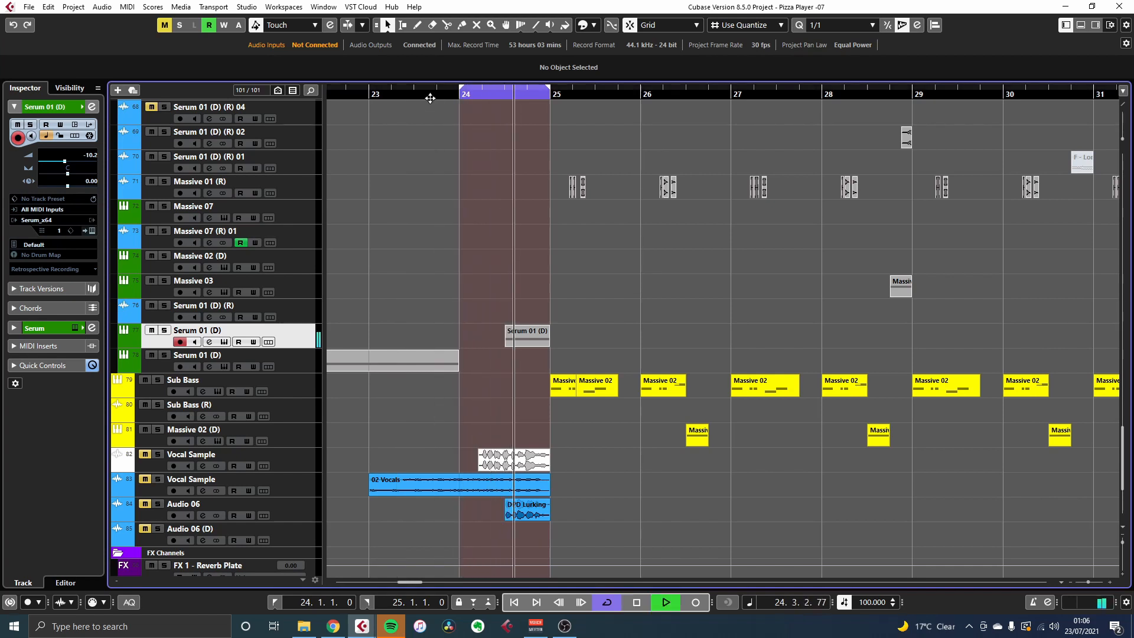
key(space)
click(494, 91)
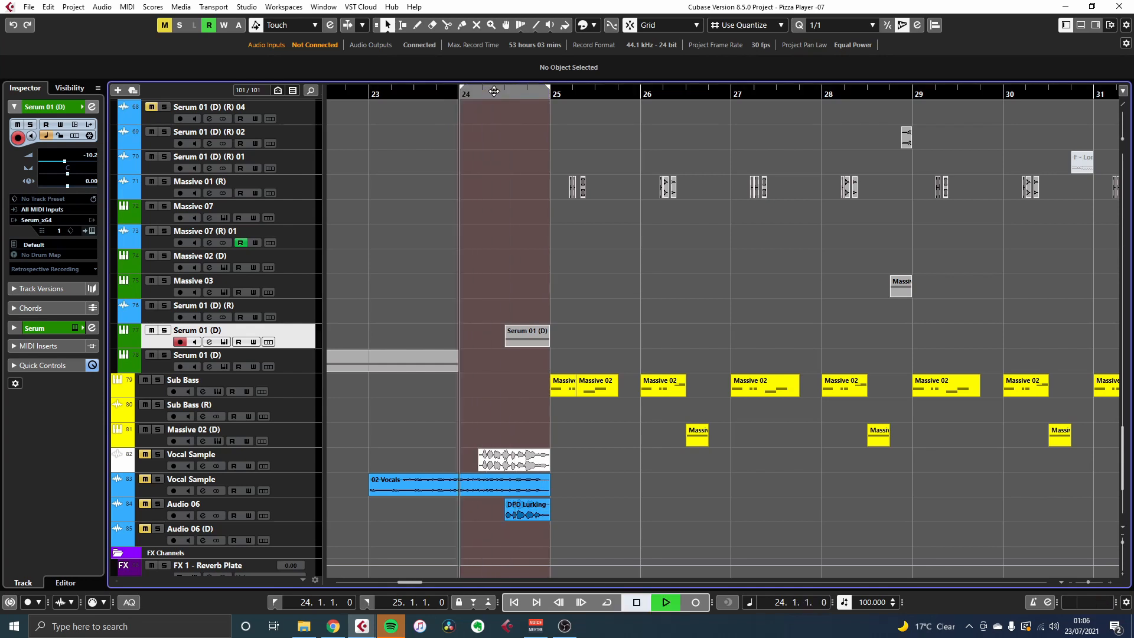
key(space)
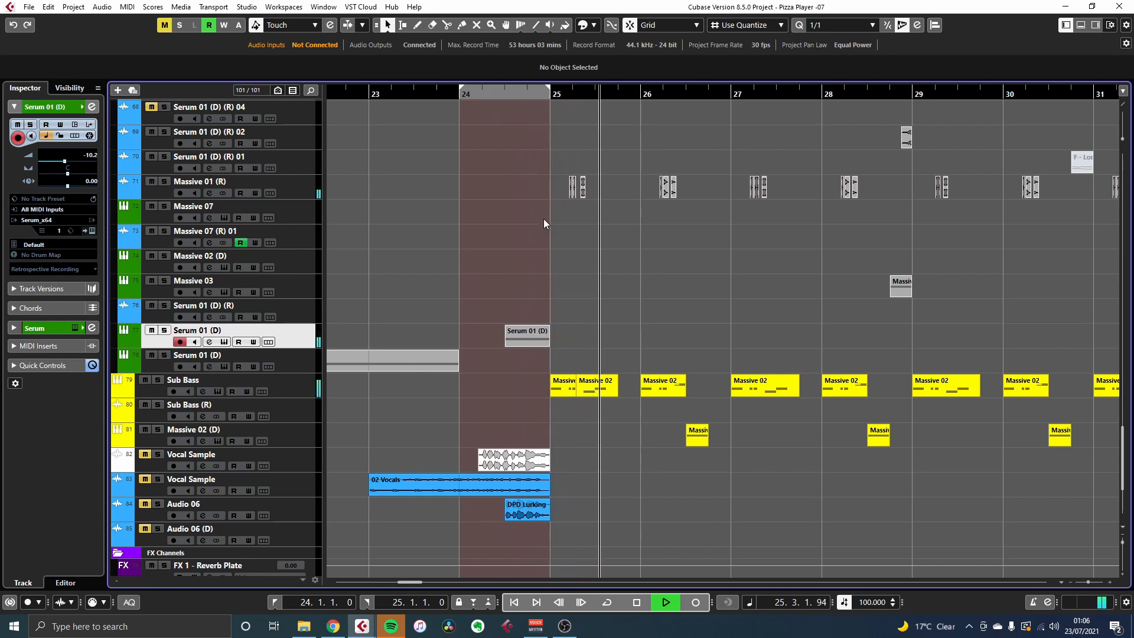
Look over the tracks of the whole arrangement during playback and stop playback.
key(shift+g)
key(shift+g)
scroll(543, 219, up, 8)
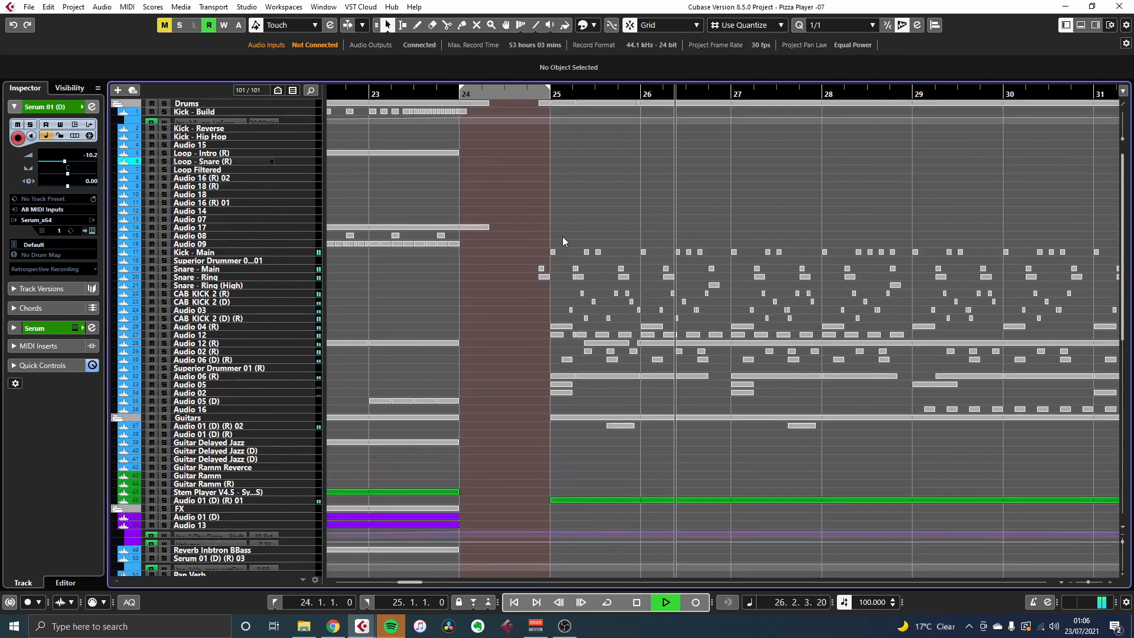
scroll(562, 236, down, 15)
key(g)
key(g)
key(space)
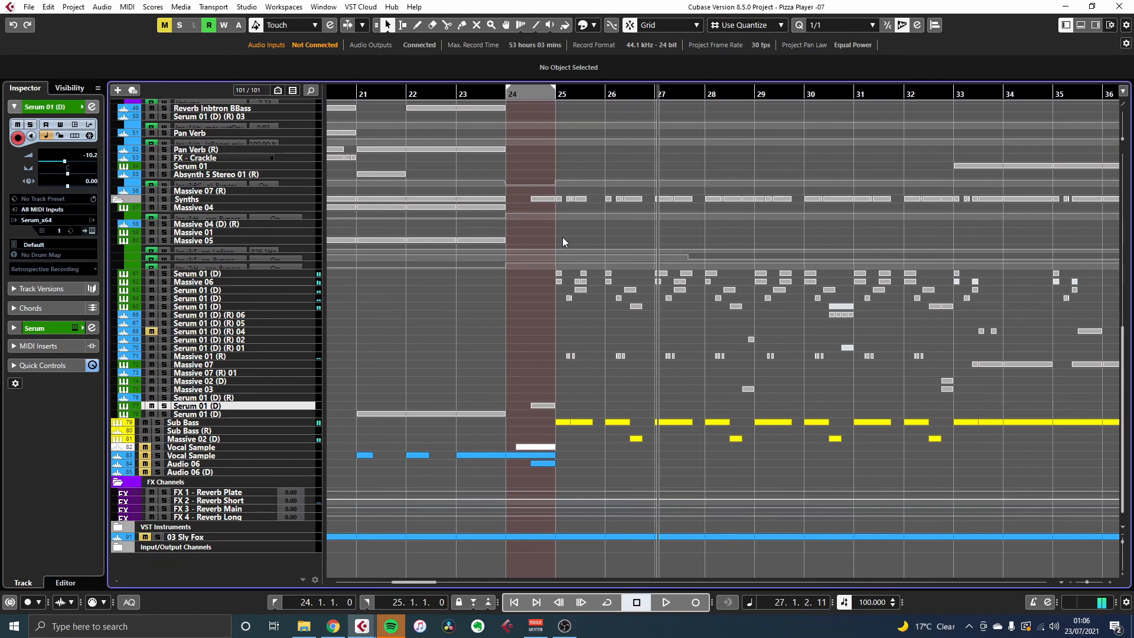
Set the quantize preset to 1/4 and turn looping back on with the loop starting at 24.3.1.
key(shift+h)
key(shift+h)
key(shift+h)
key(h)
key(h)
key(h)
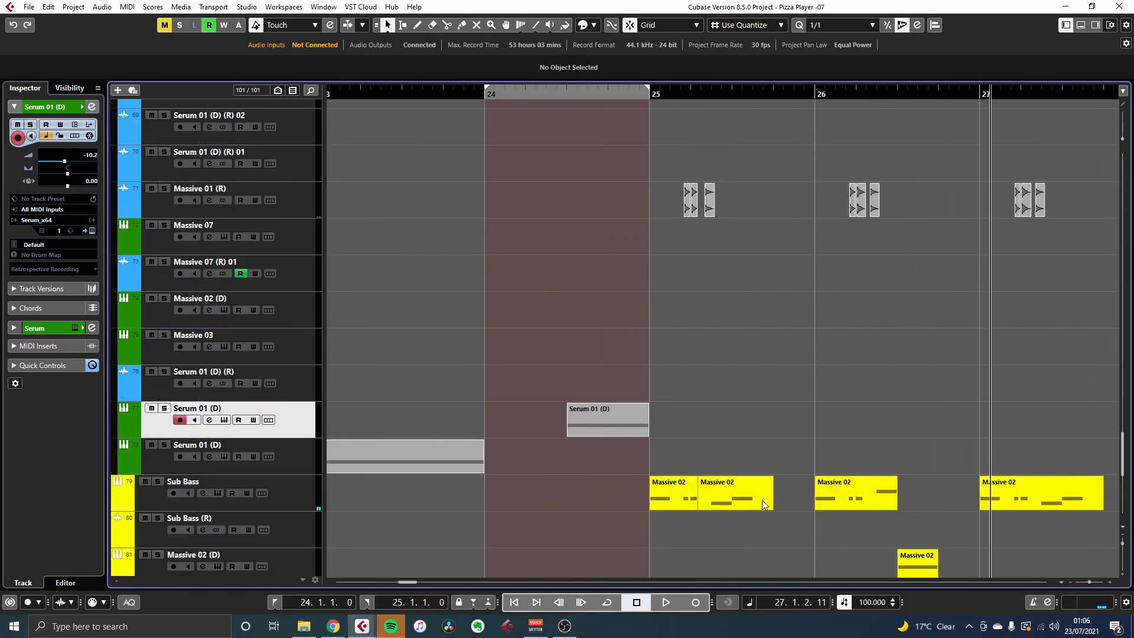
click(492, 90)
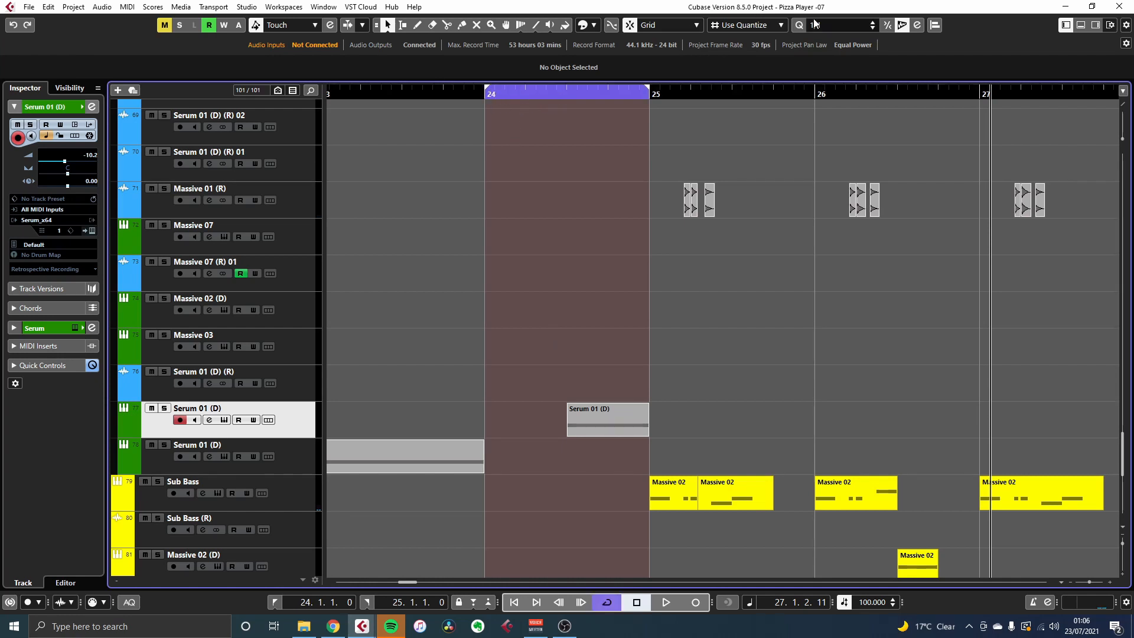
click(838, 24)
click(827, 68)
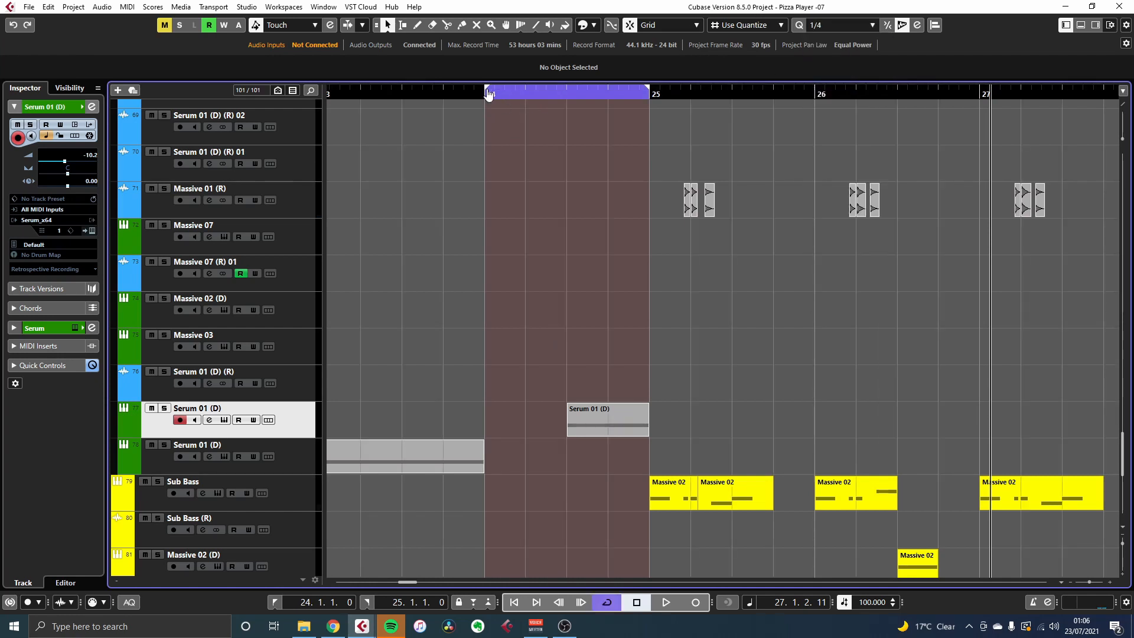
drag(490, 94, 567, 95)
Solo the selected Serum 01 (D) track during playback and open its Serum instrument window.
key(space)
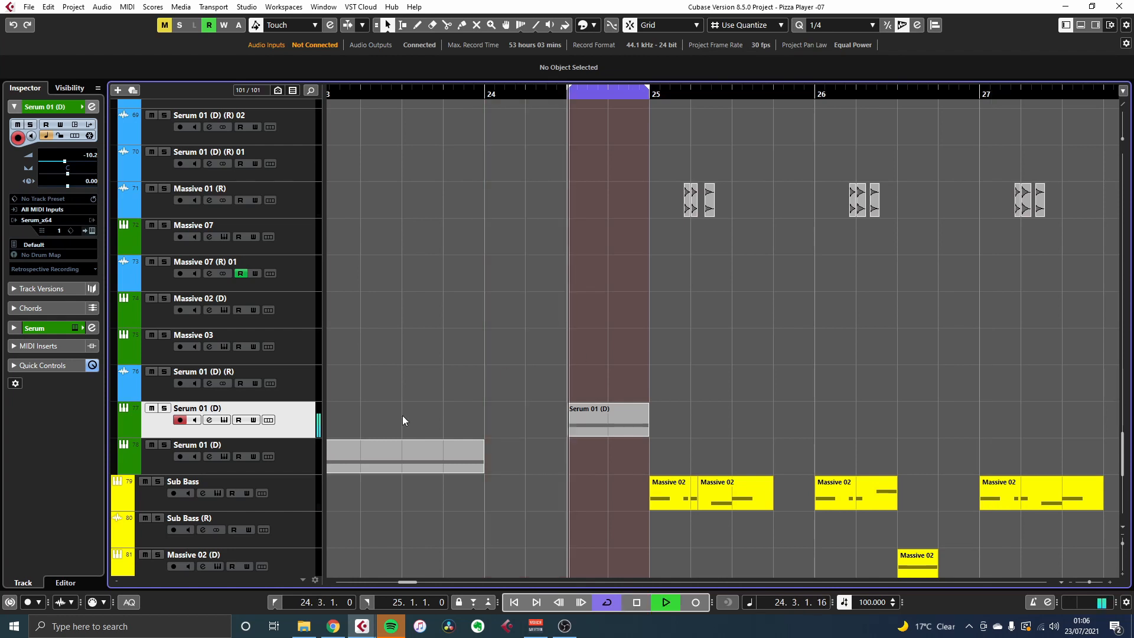
click(165, 408)
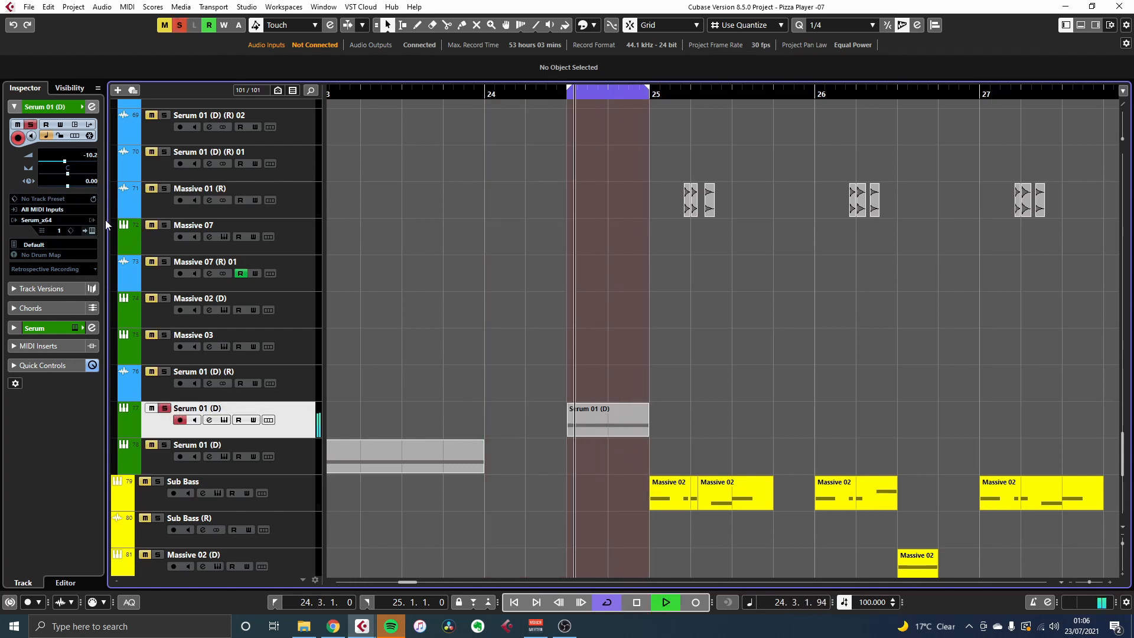
key(space)
click(92, 231)
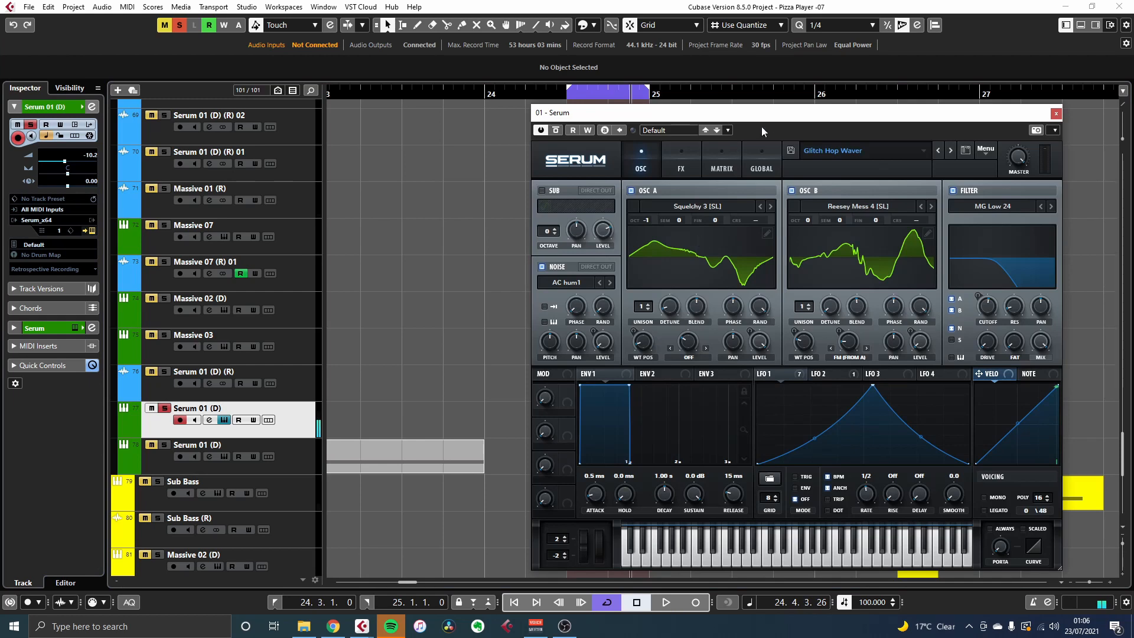
drag(754, 113, 775, 82)
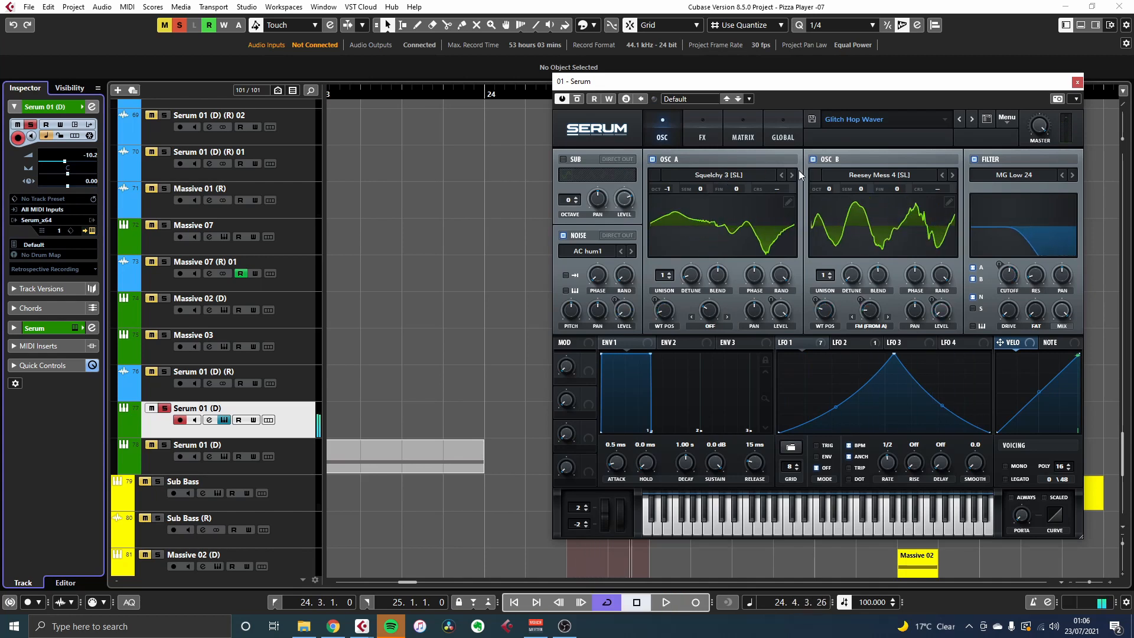
Switch off oscillator B and move the peak point of LFO 1 slightly earlier.
click(815, 158)
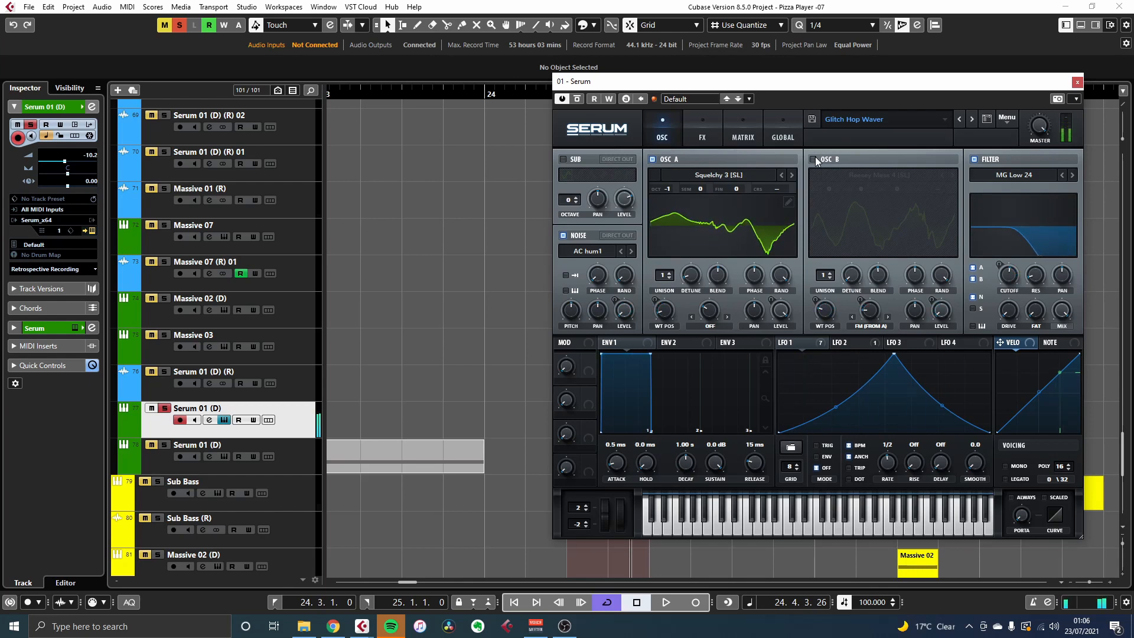
click(801, 343)
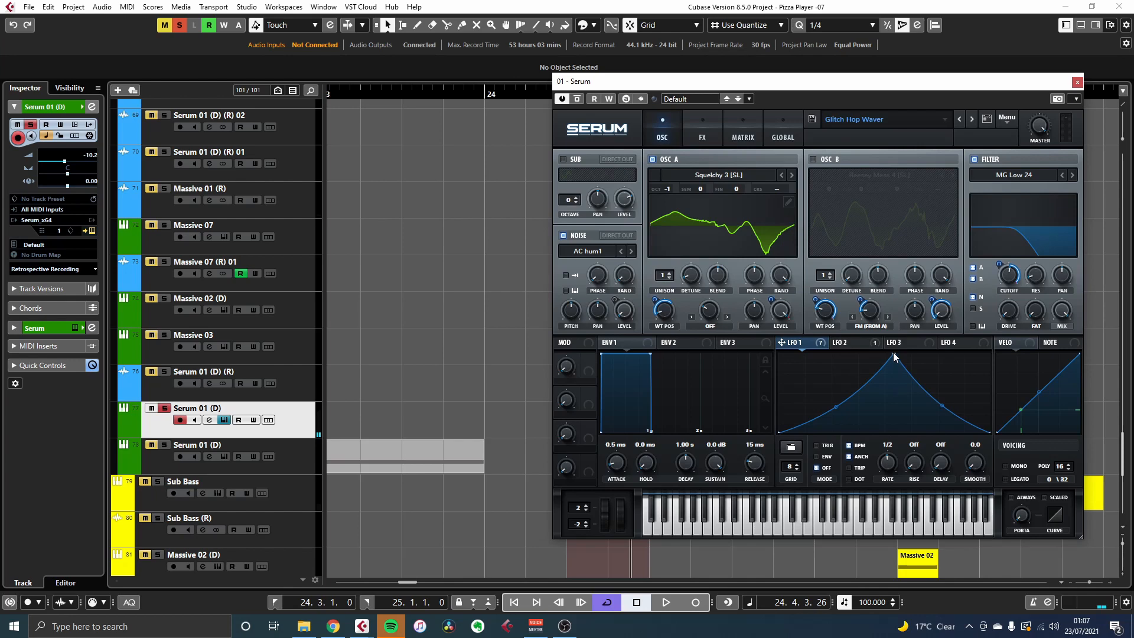
drag(893, 357, 884, 353)
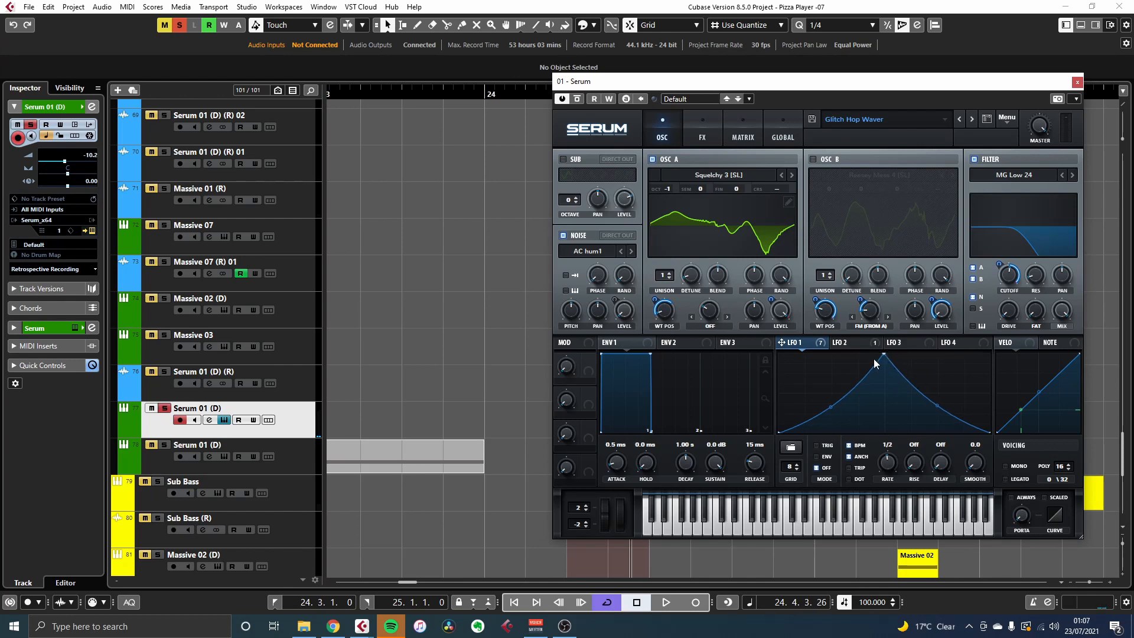
Try the Trig mode on LFO 1 and return its mode to Off.
click(816, 447)
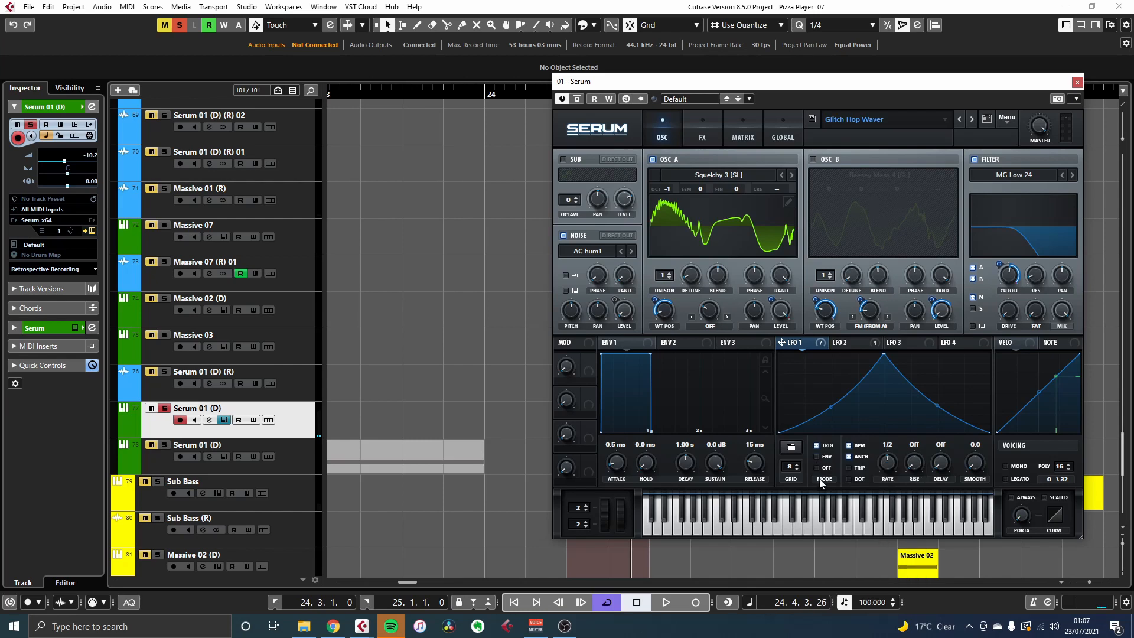
click(818, 468)
scroll(509, 231, down, 3)
scroll(509, 234, right, 1)
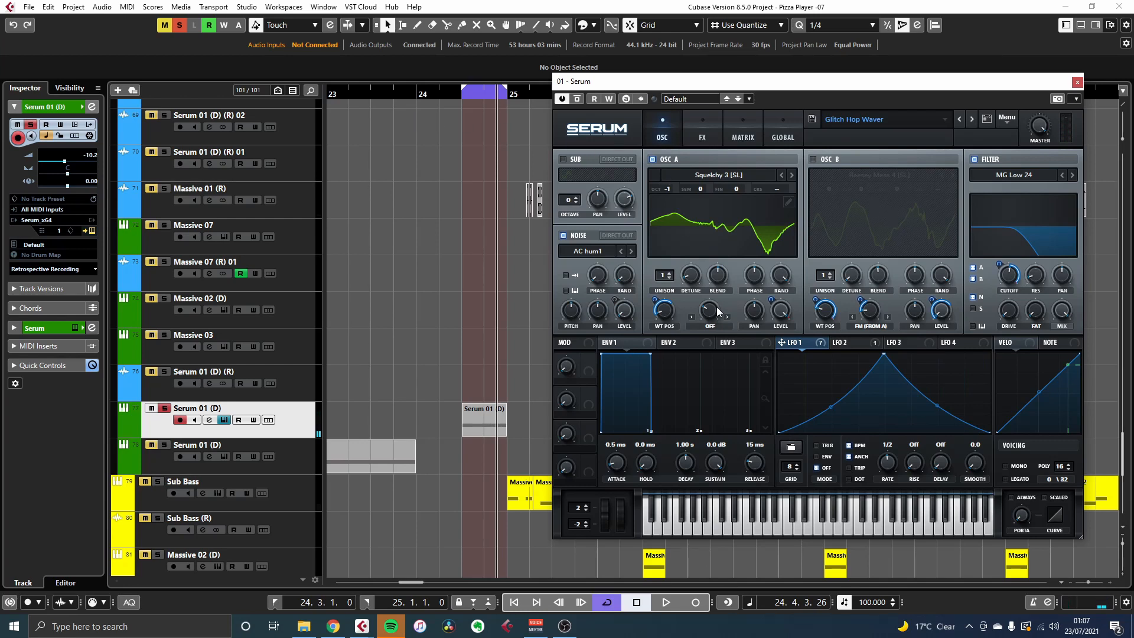
Switch oscillator B back on and adjust its wavetable position and level, listening to the loop.
click(813, 159)
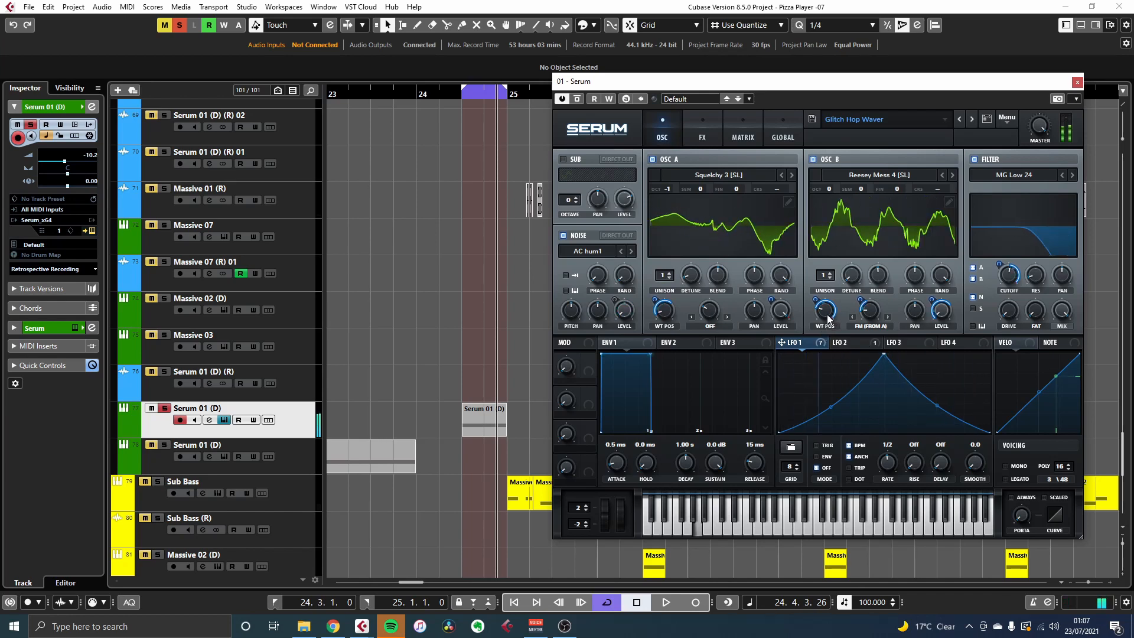
drag(827, 313, 822, 299)
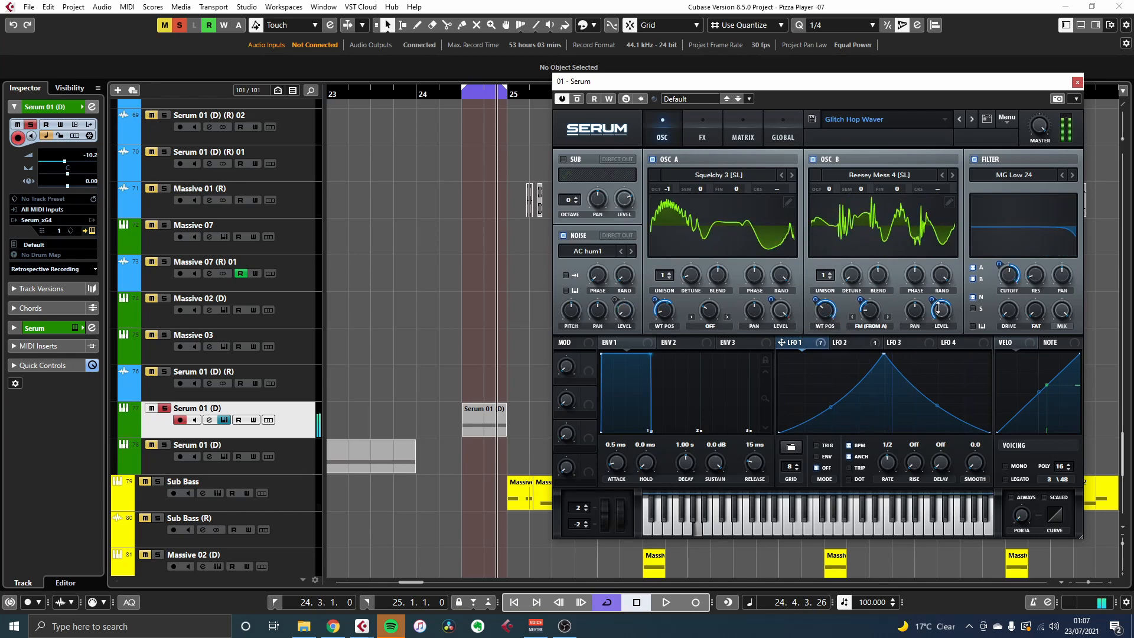
mouse_move(934, 303)
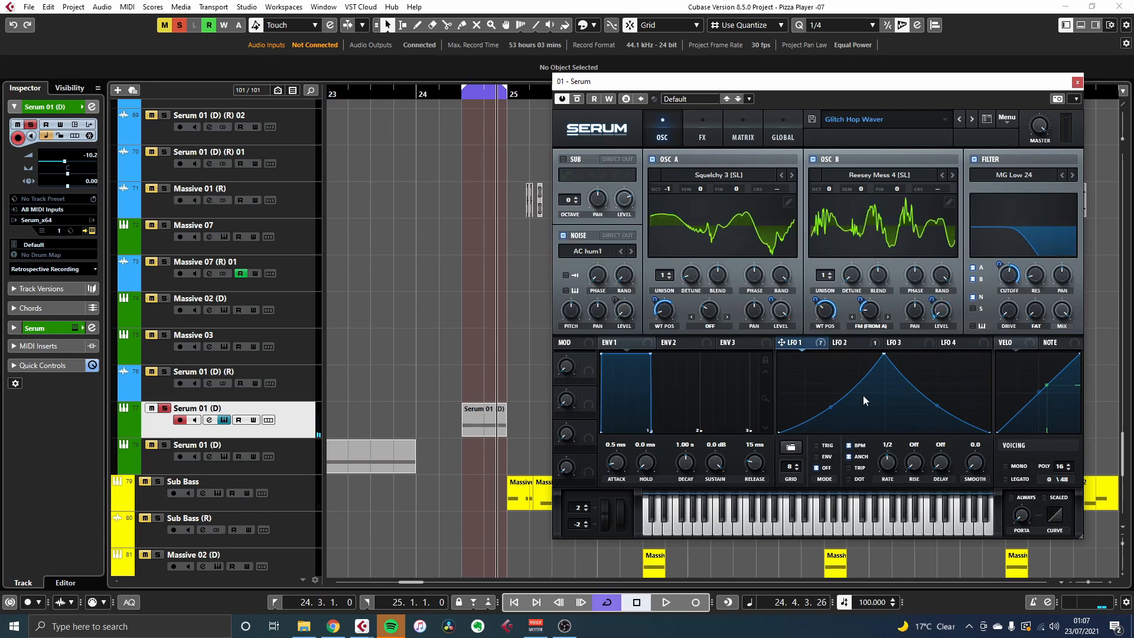
key(space)
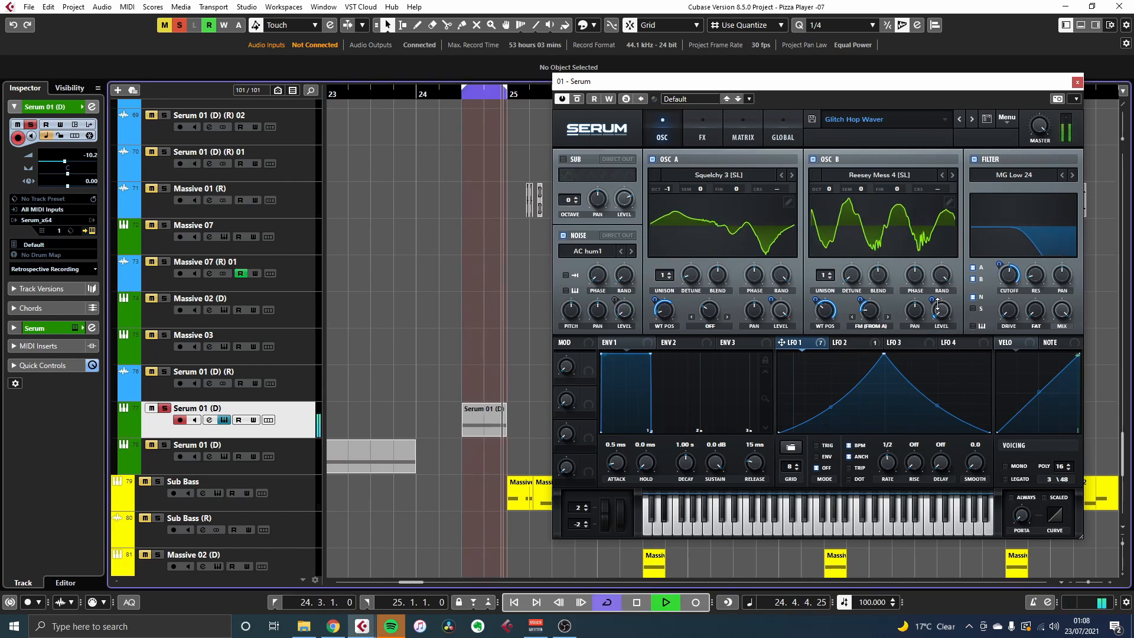
drag(941, 319, 933, 254)
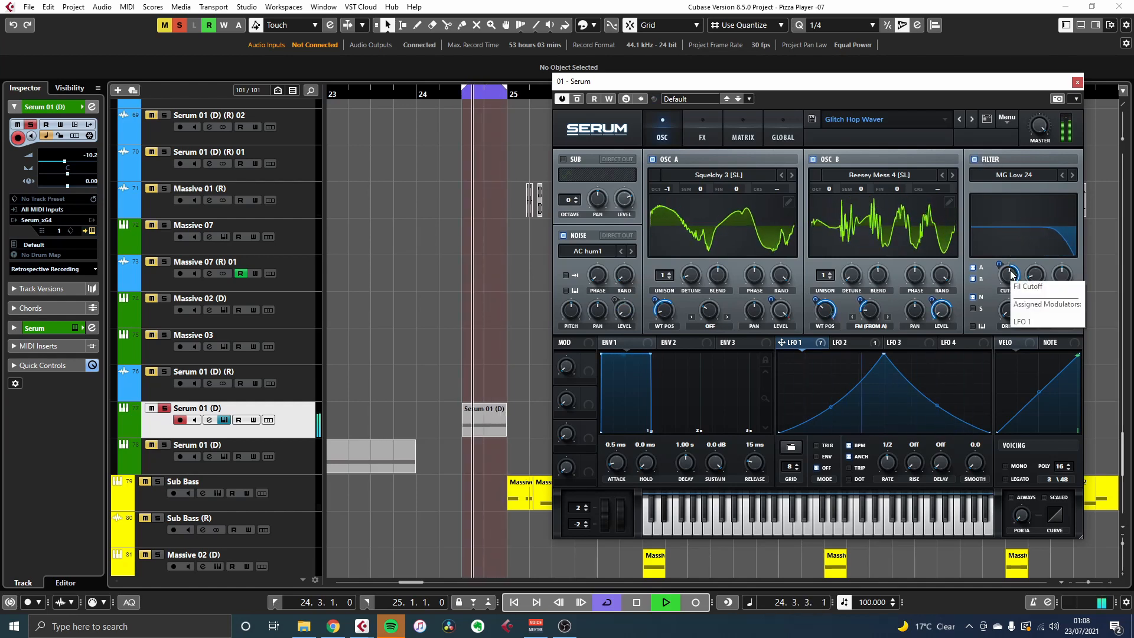
Compare the looped sound with and without the MG Low 24 filter, leaving the filter switched off.
click(973, 160)
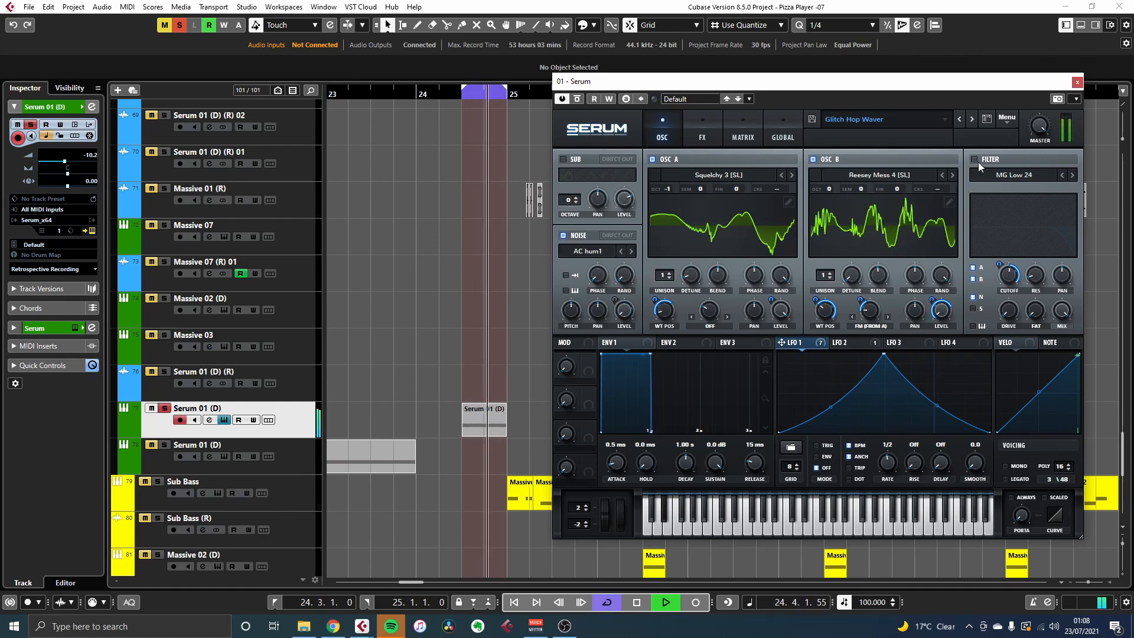
click(974, 160)
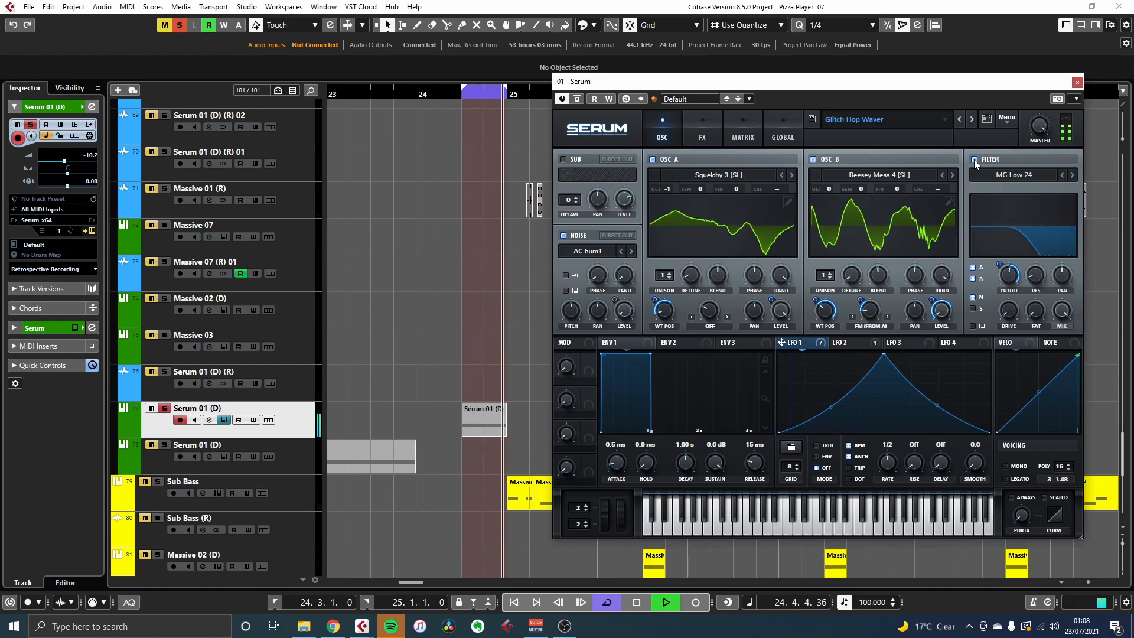
click(973, 160)
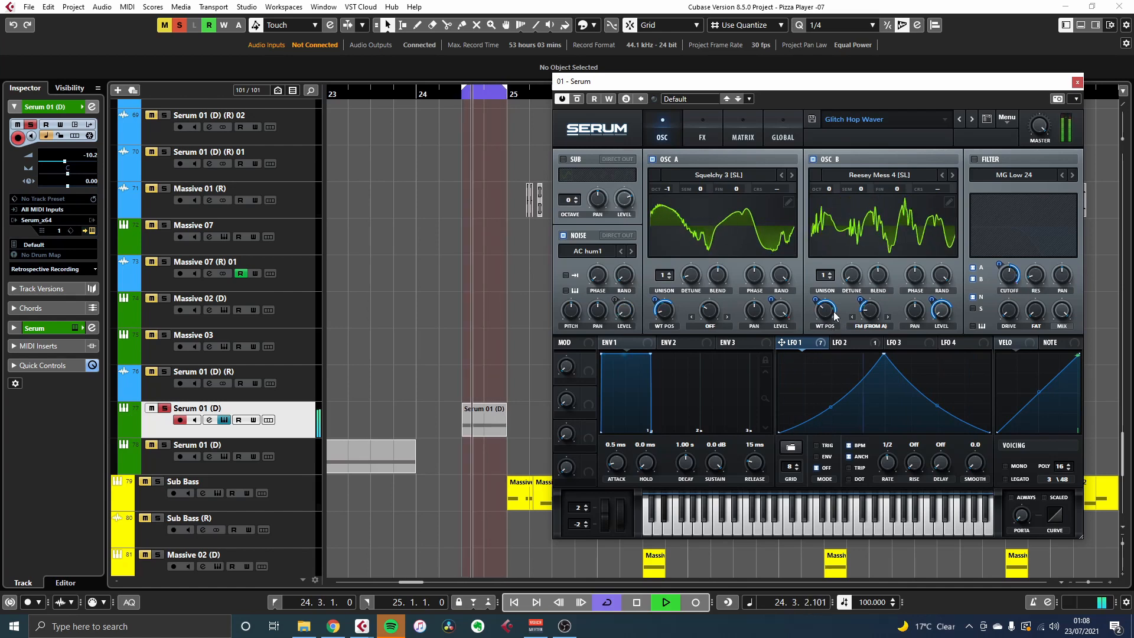
key(space)
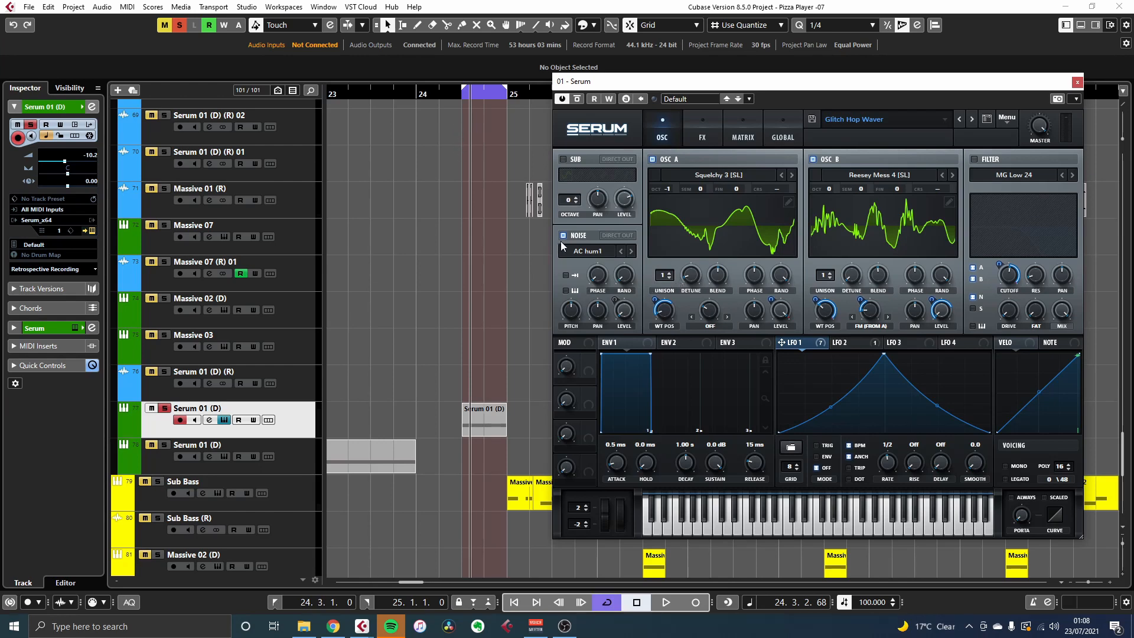
Display LFO 2 and adjust the level of the AC hum1 noise oscillator, listening to the loop.
key(space)
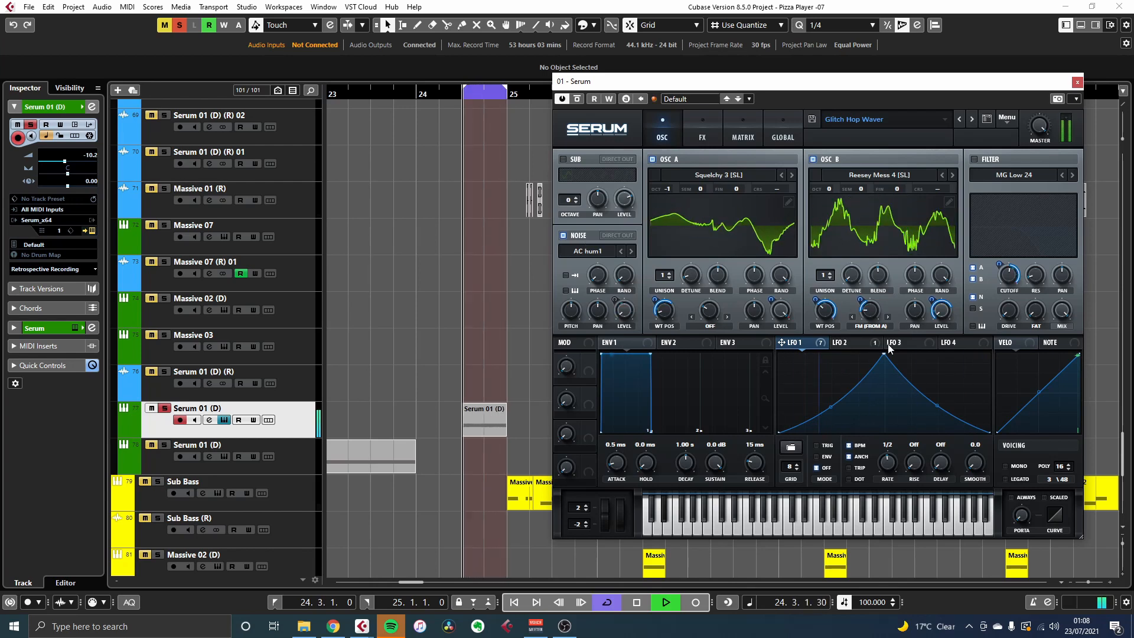
click(851, 344)
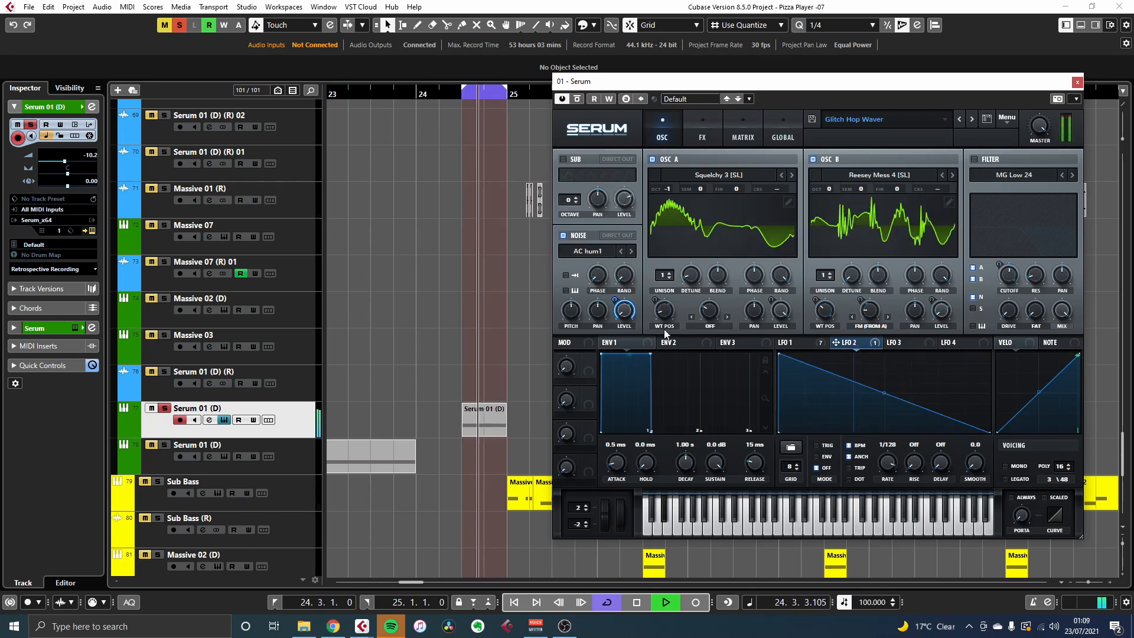
key(space)
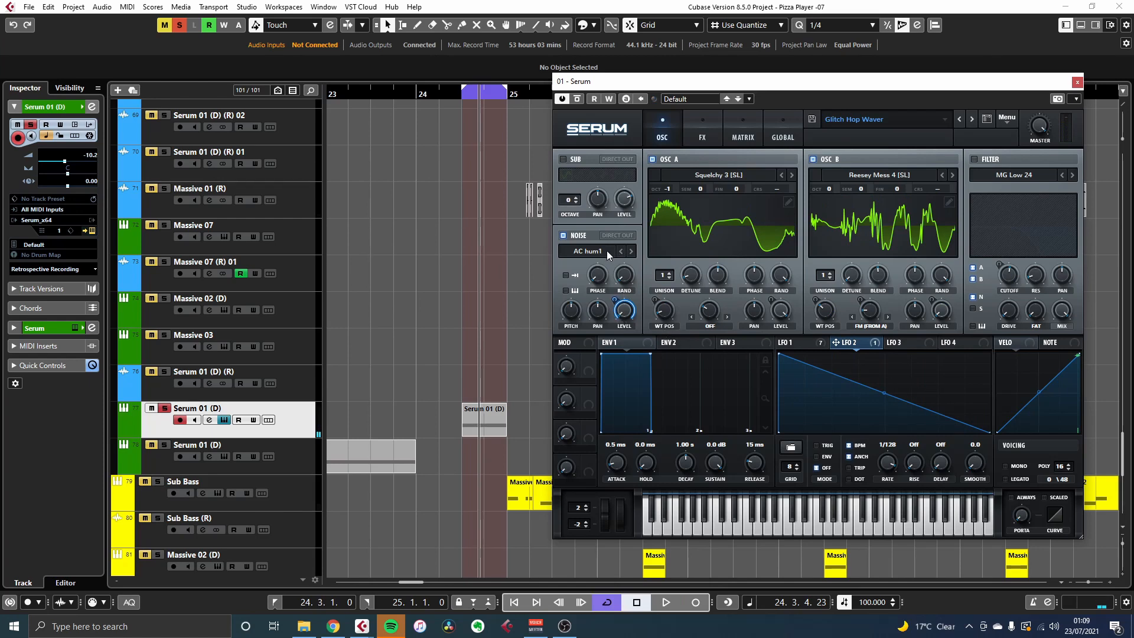
drag(627, 205, 627, 195)
key(space)
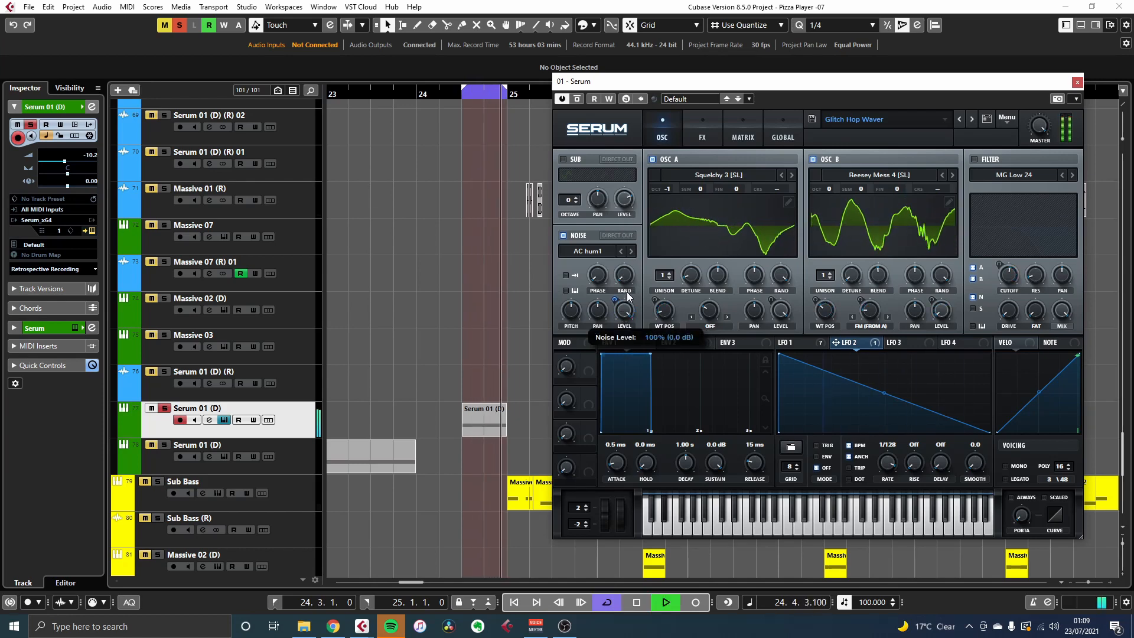
Switch off oscillators A and B and listen to the noise oscillator alone.
key(space)
click(653, 159)
click(813, 160)
key(space)
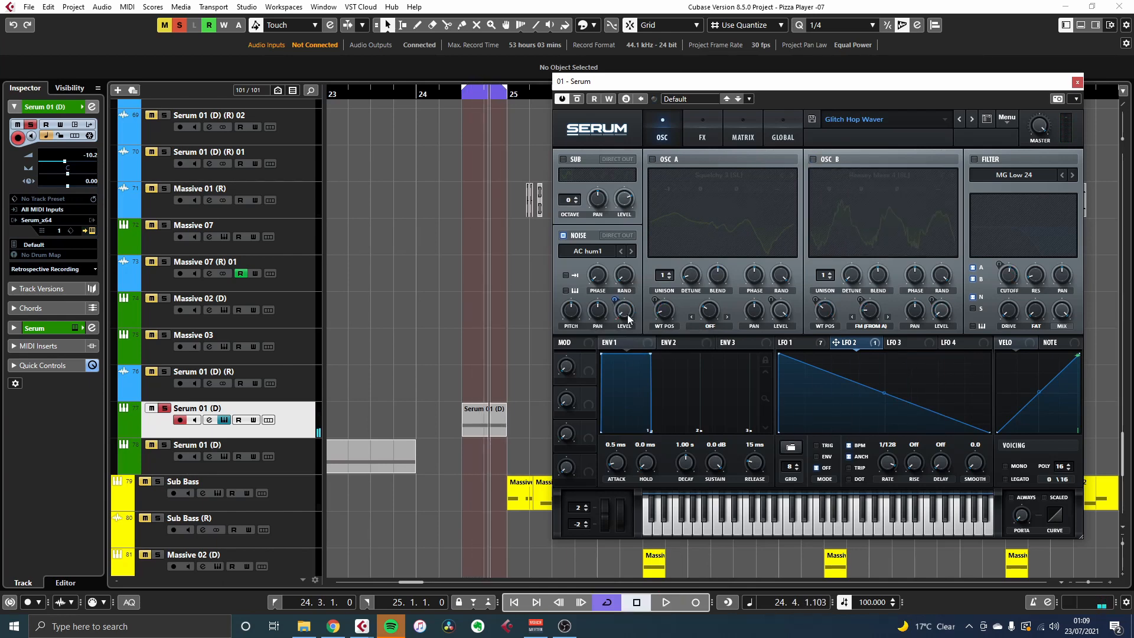
key(space)
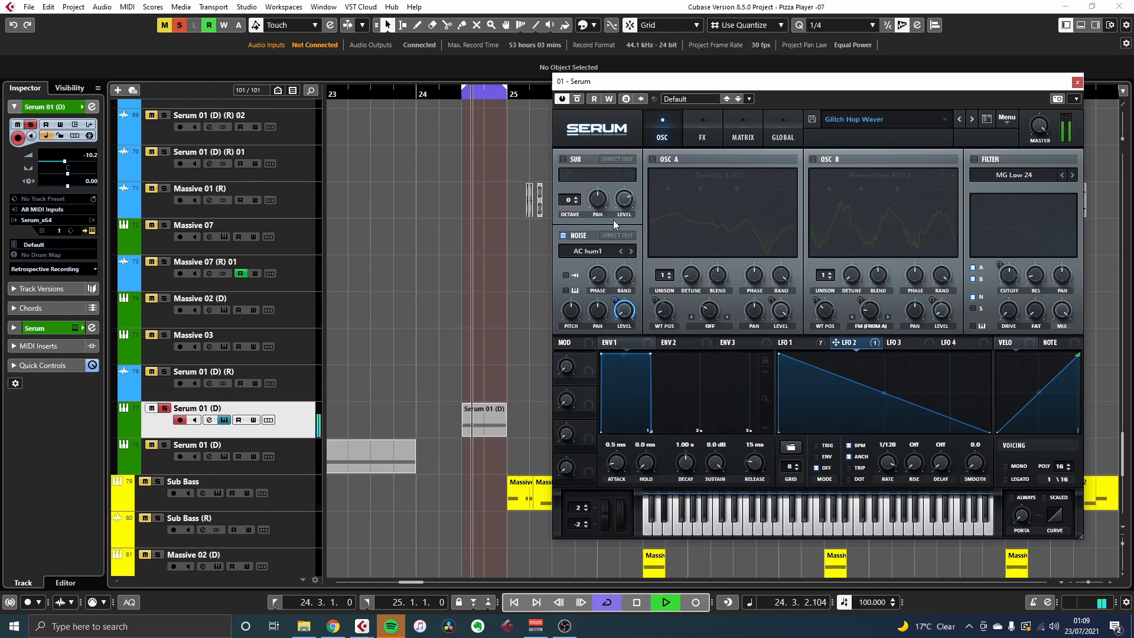
key(space)
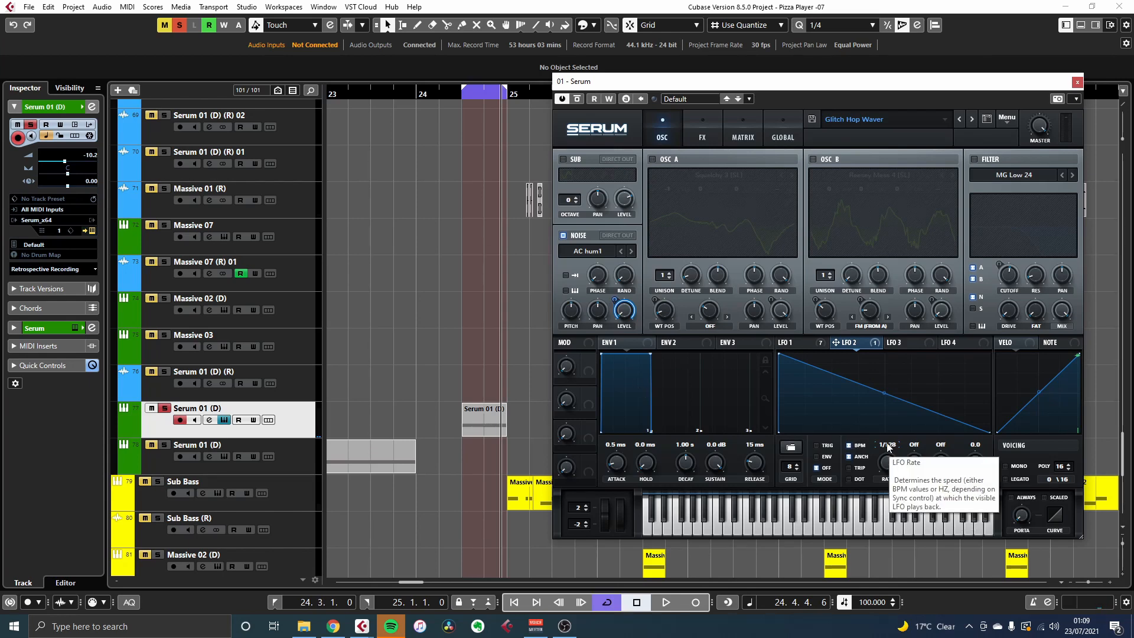
Try a different LFO 2 rate on the noise during playback and bring it back to 1/128.
key(space)
drag(887, 447, 898, 527)
drag(897, 525, 884, 480)
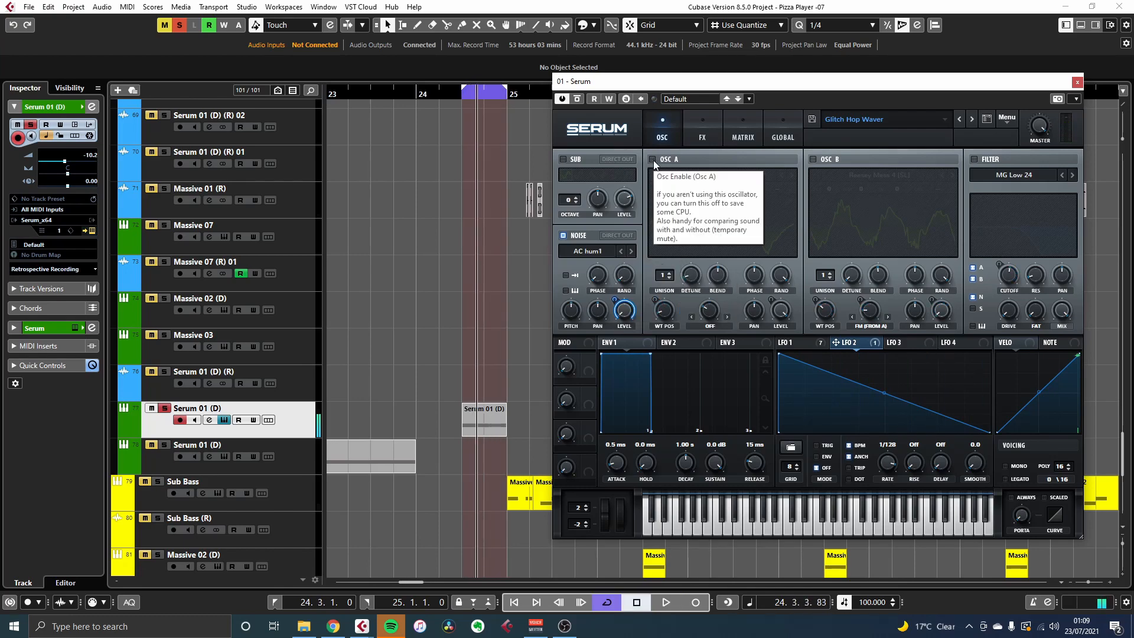
Open the Voxengo SPAN analyser from the Main Monitors channel's inserts, close the mixer and arrange SPAN beside the Serum window.
key(F3)
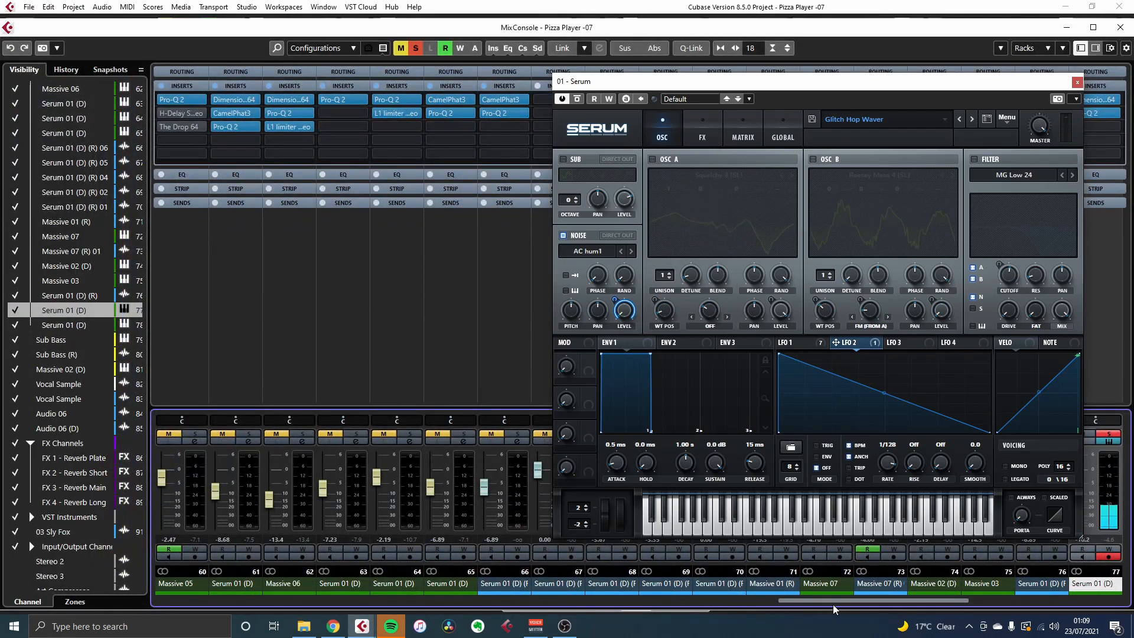
drag(851, 601, 1043, 608)
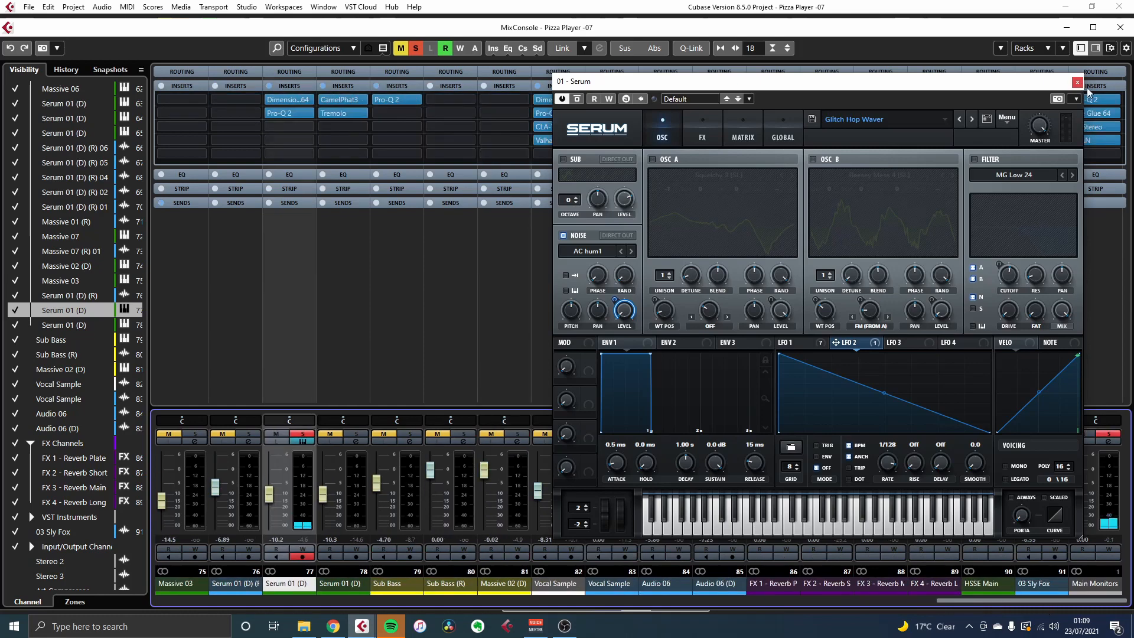
drag(1020, 80, 981, 84)
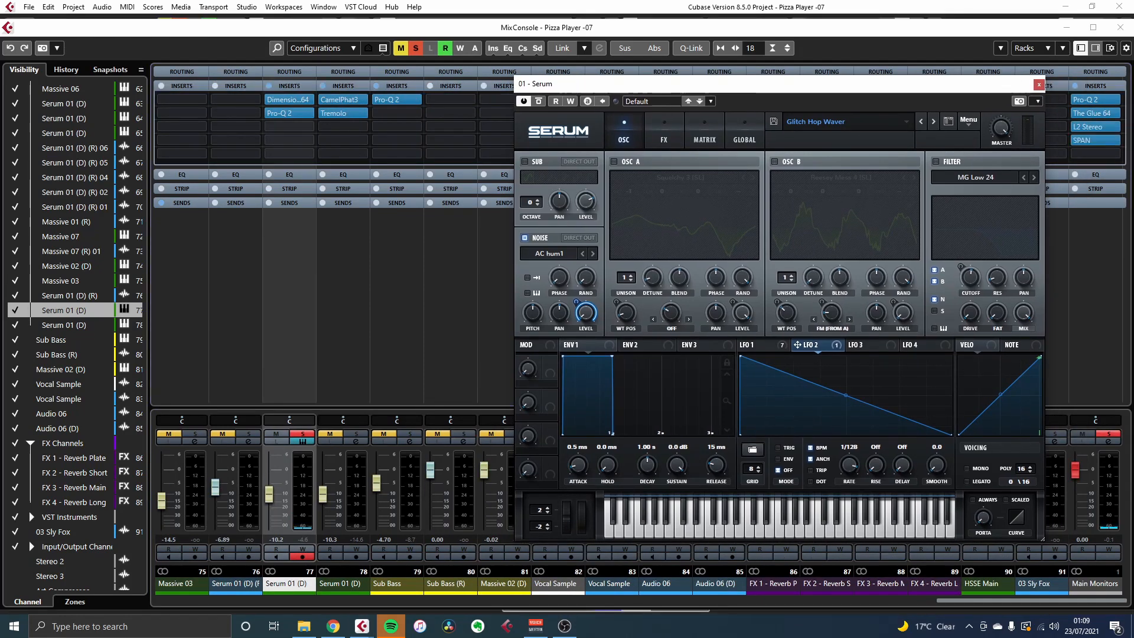
click(1093, 140)
click(1120, 27)
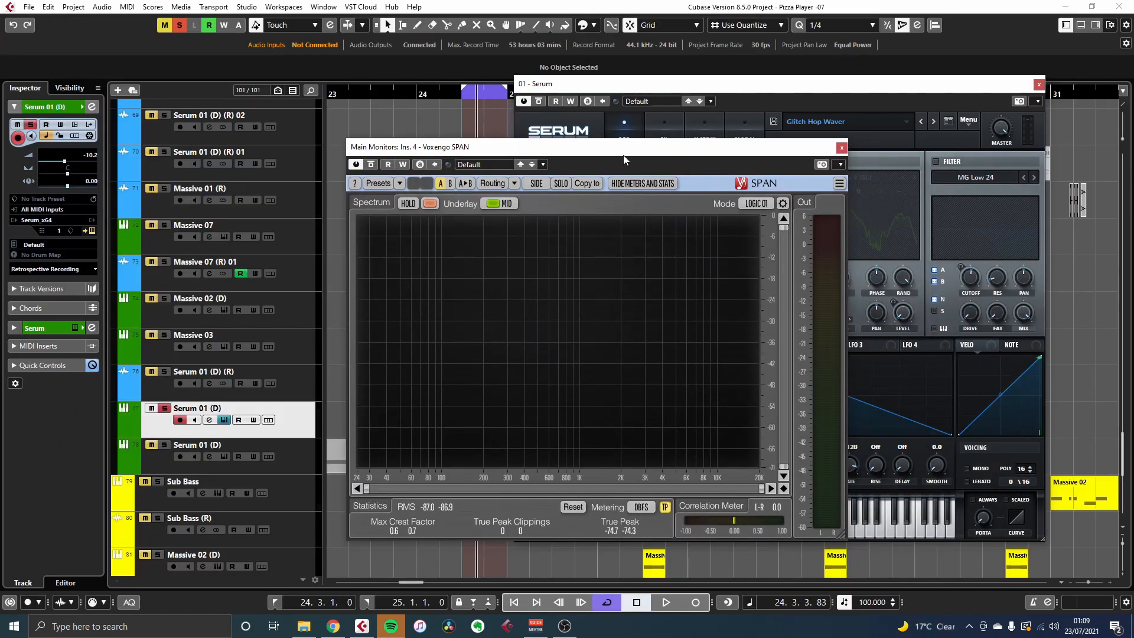
drag(623, 147, 359, 153)
drag(587, 89, 651, 68)
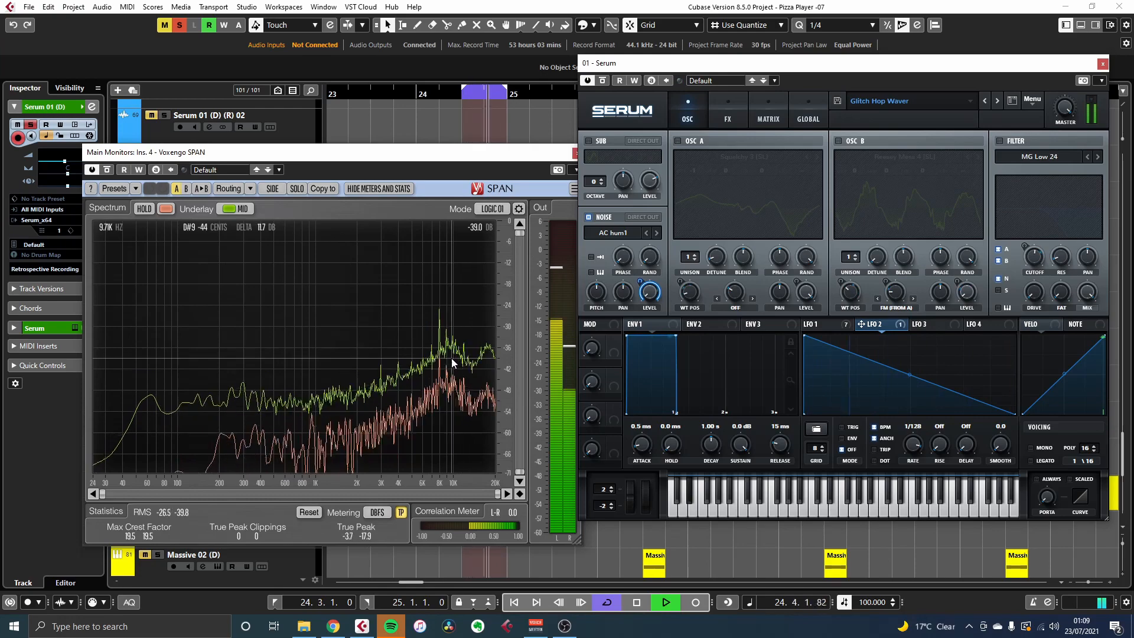
Switch oscillators A and B and the MG Low 24 filter back on during playback, and adjust the noise level modulation.
click(679, 141)
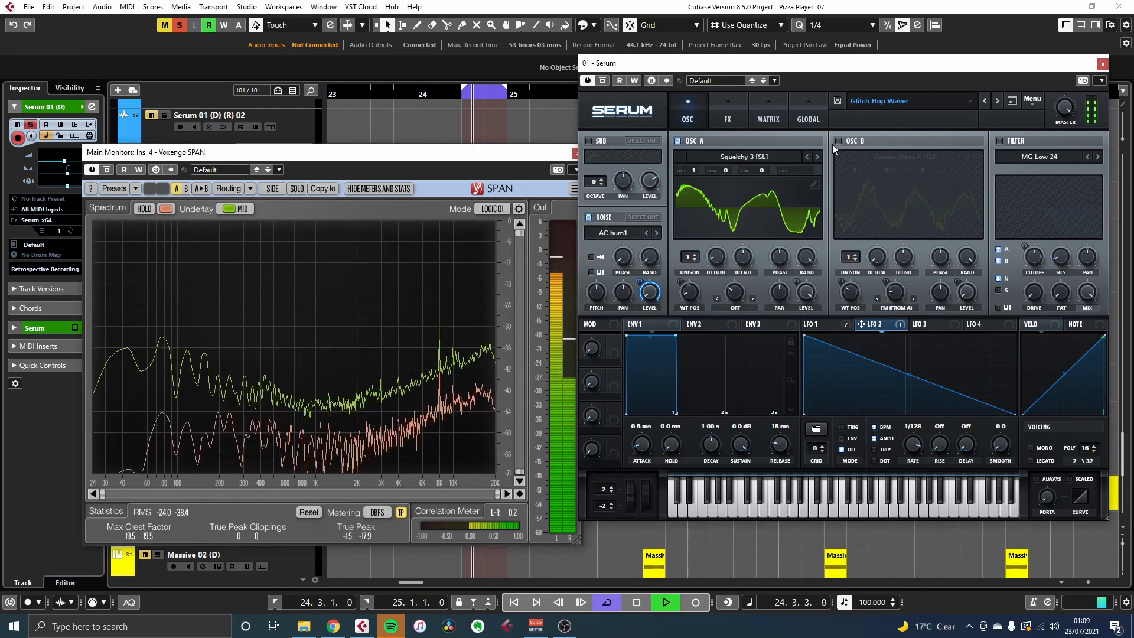
click(838, 140)
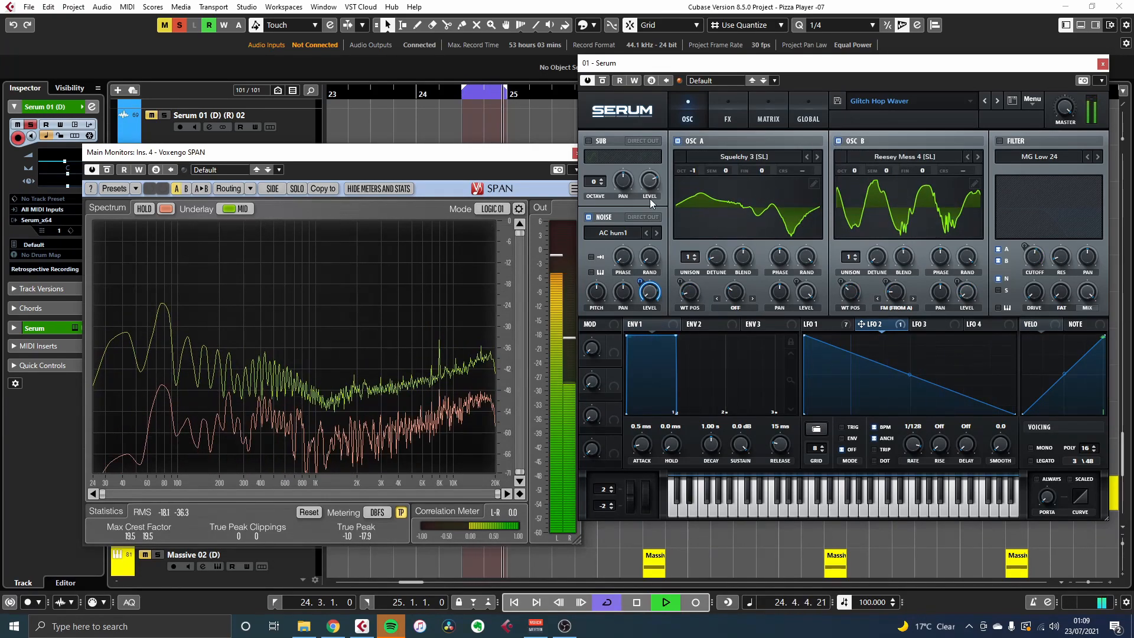
drag(641, 282, 642, 320)
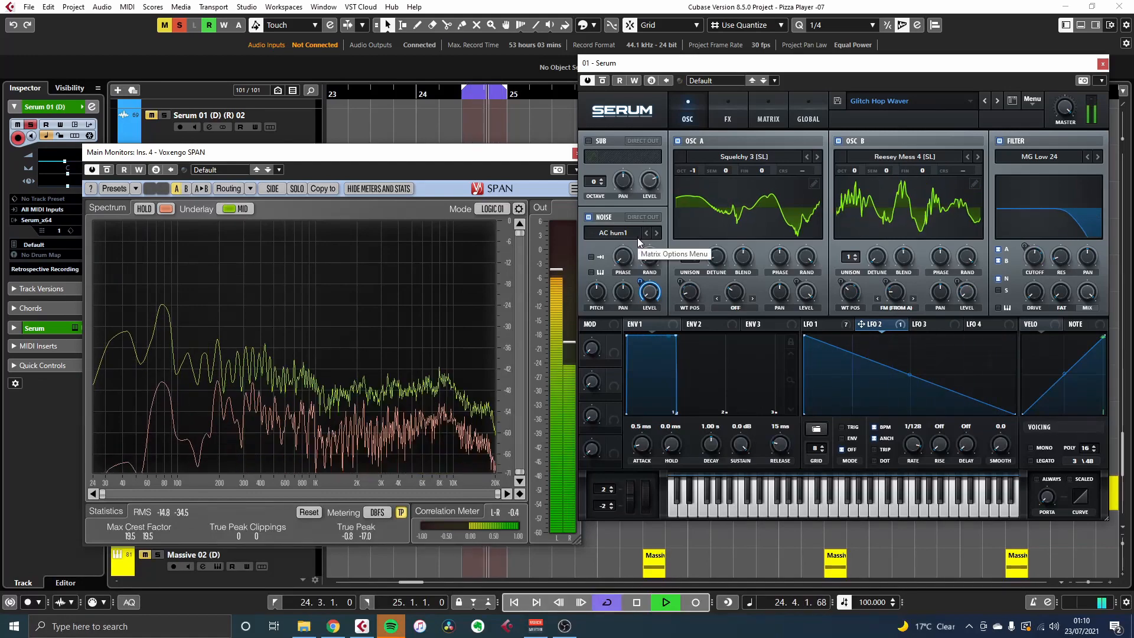
Compare the looped sound without and with the AC hum1 noise oscillator in the spectrum, leaving it on, and stop playback.
click(589, 217)
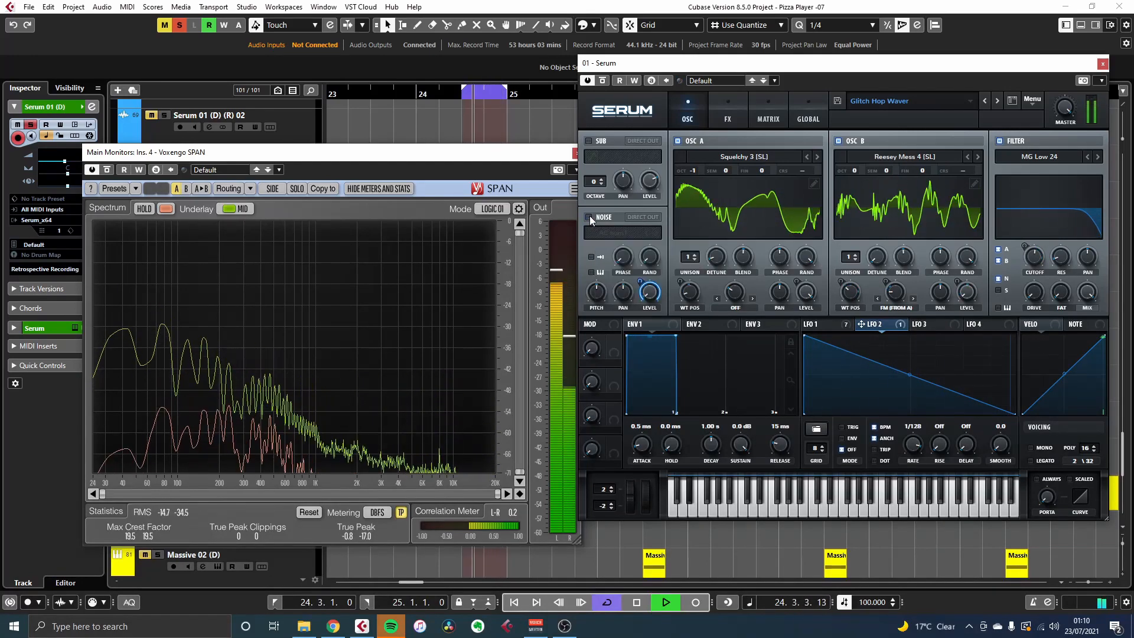
click(589, 216)
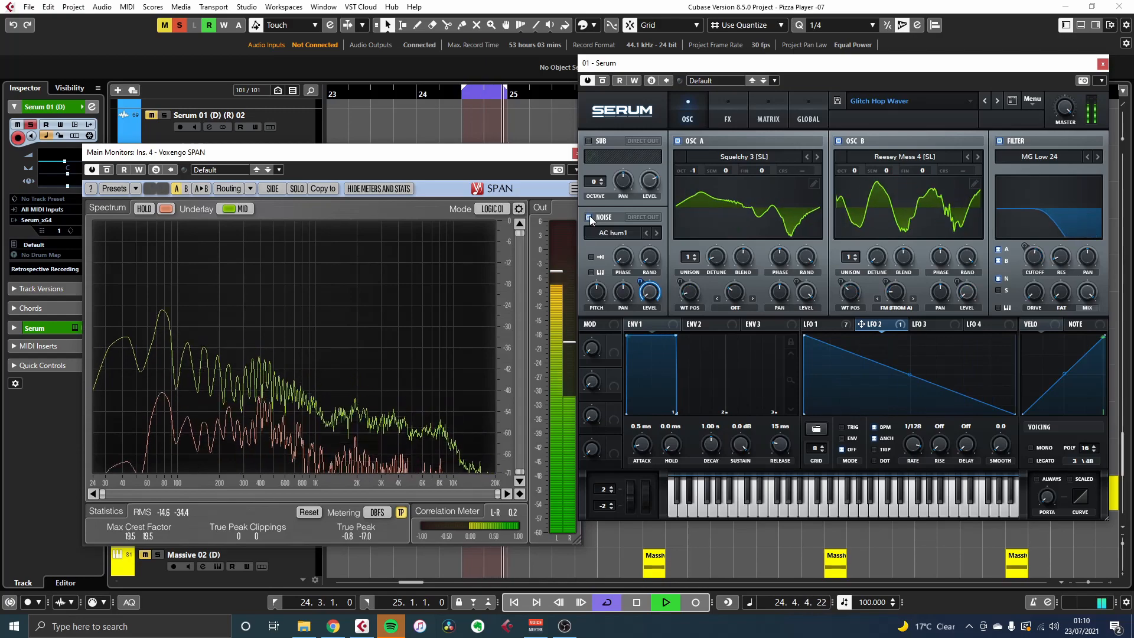
key(space)
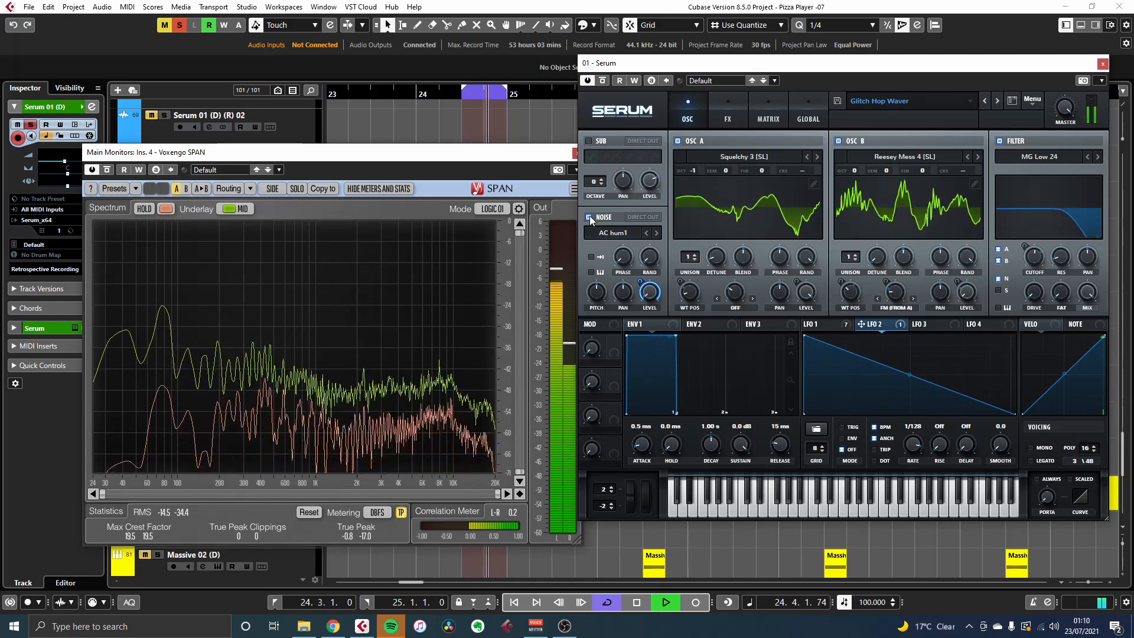
Display Serum's effects with LFO 1, vary its modulation amount on the distortion mix, and return to the oscillators.
click(728, 120)
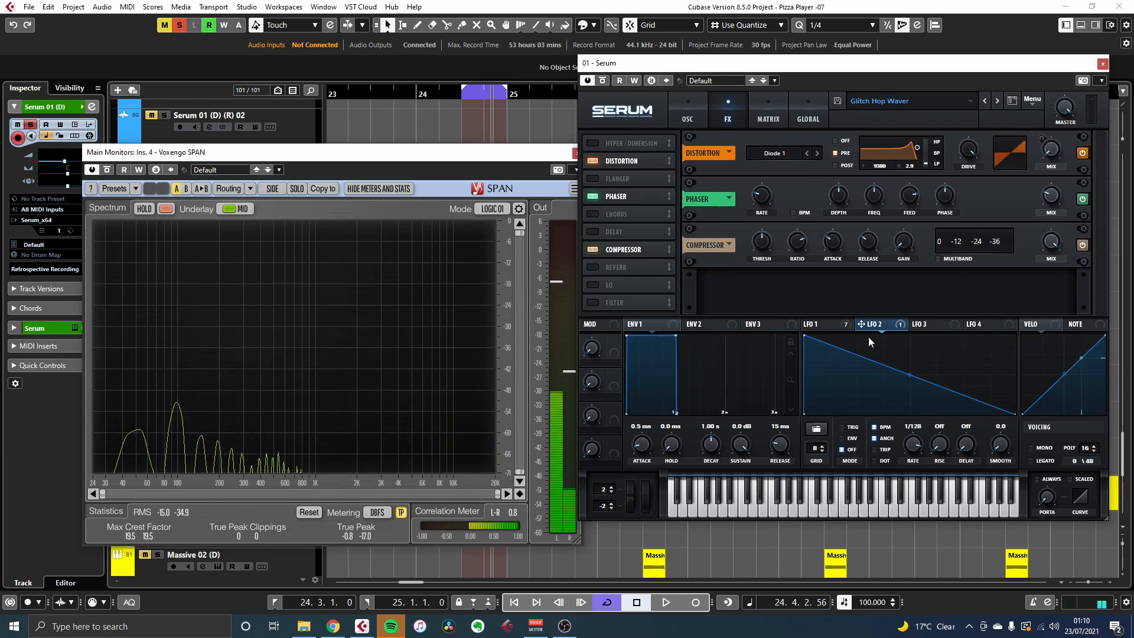
click(834, 323)
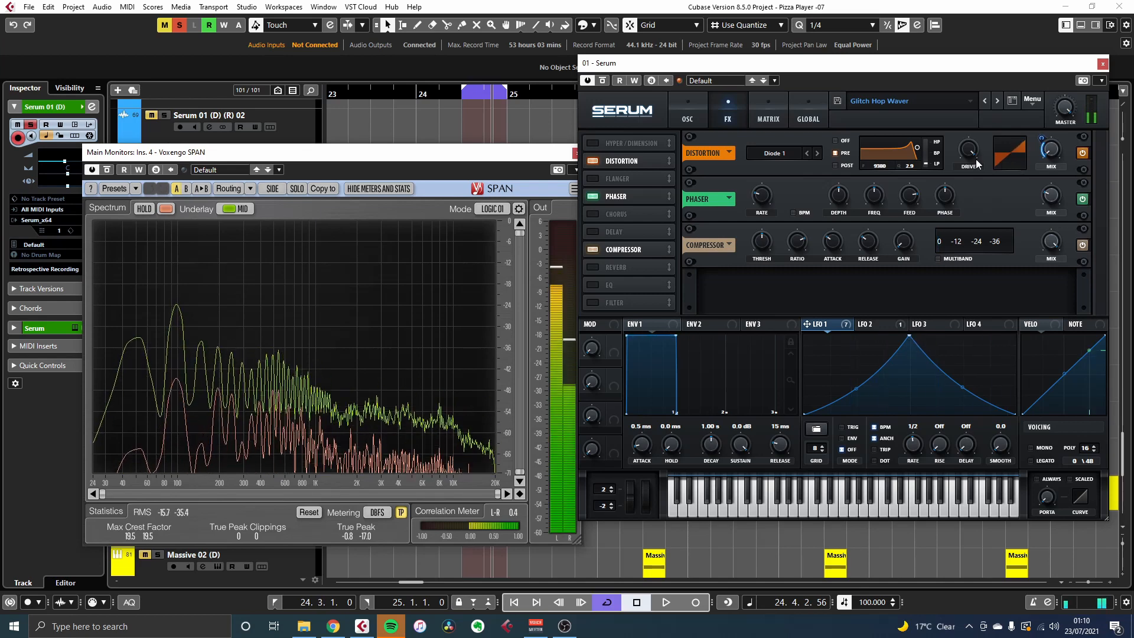
right_click(1055, 159)
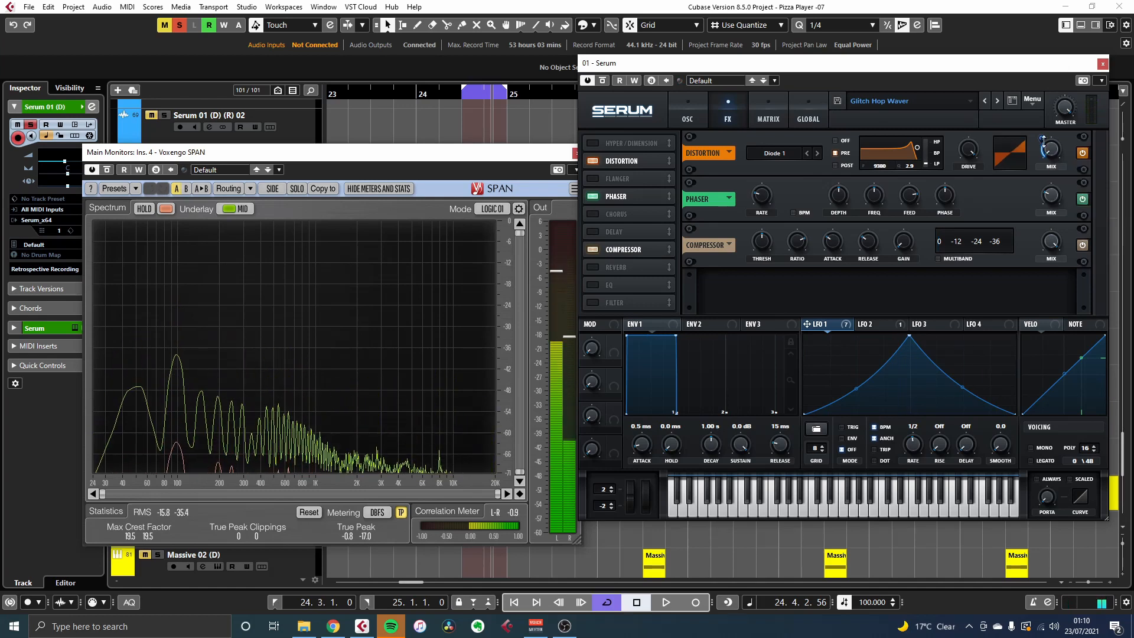
drag(1042, 140, 1042, 121)
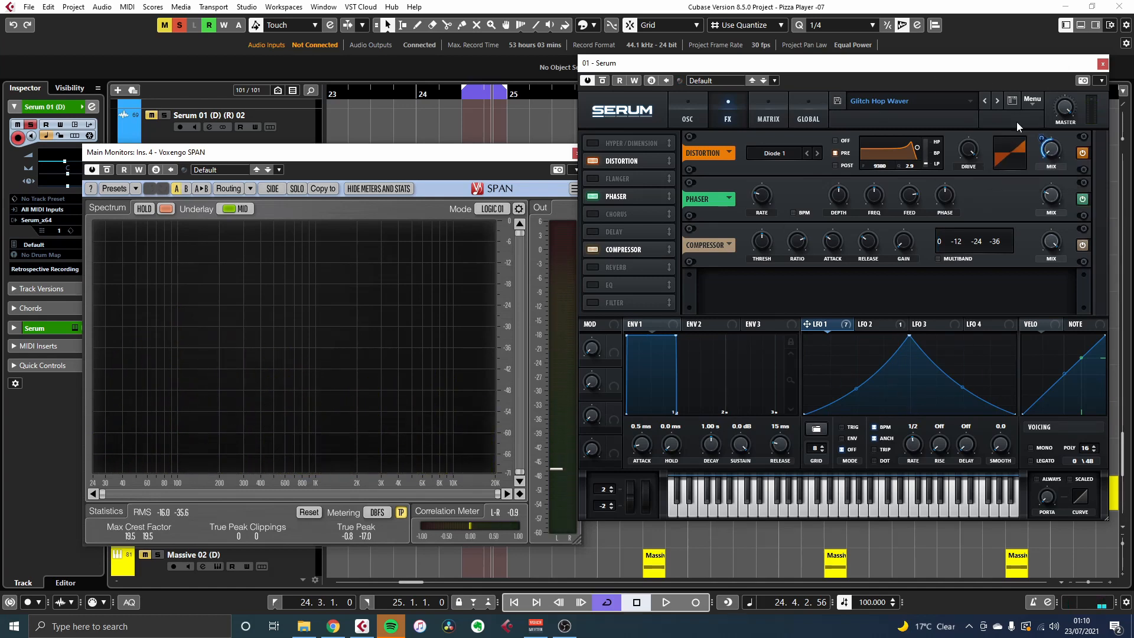
click(688, 116)
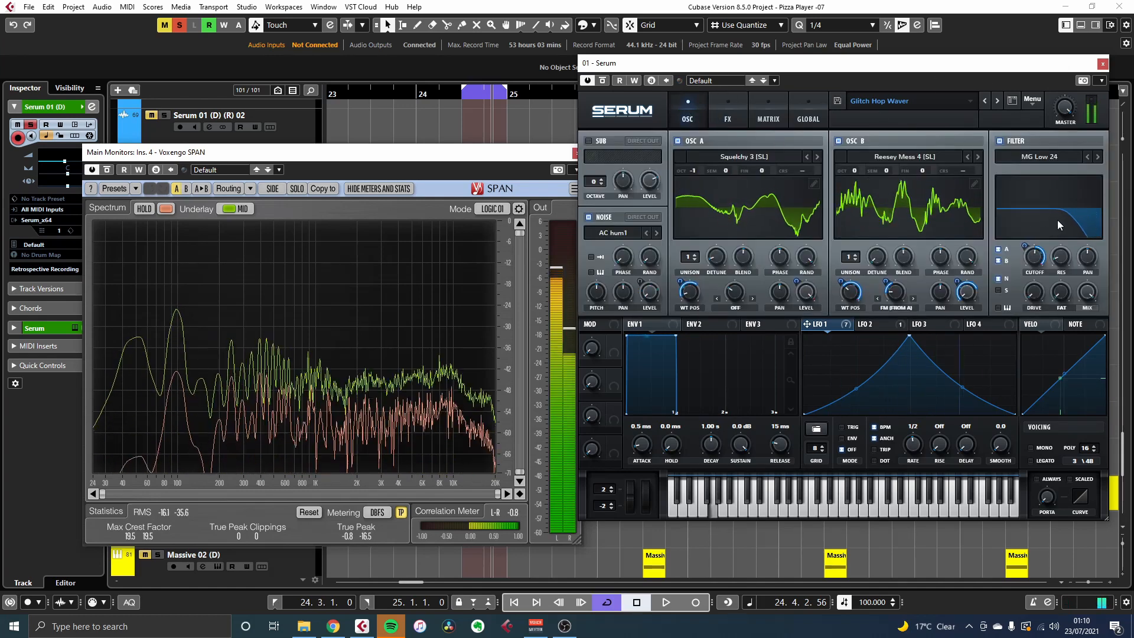
Return to Serum's effects and vary the phaser's mix to demonstrate its influence on the bass.
click(727, 115)
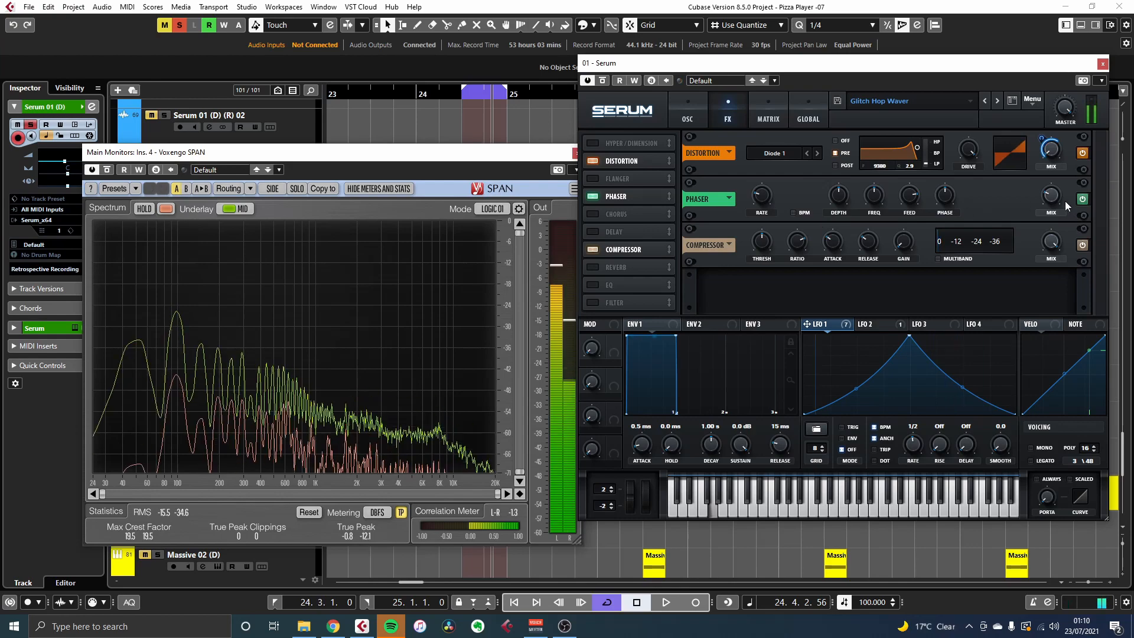
mouse_move(1054, 196)
mouse_down()
mouse_move(1064, 251)
mouse_move(1046, 197)
mouse_up()
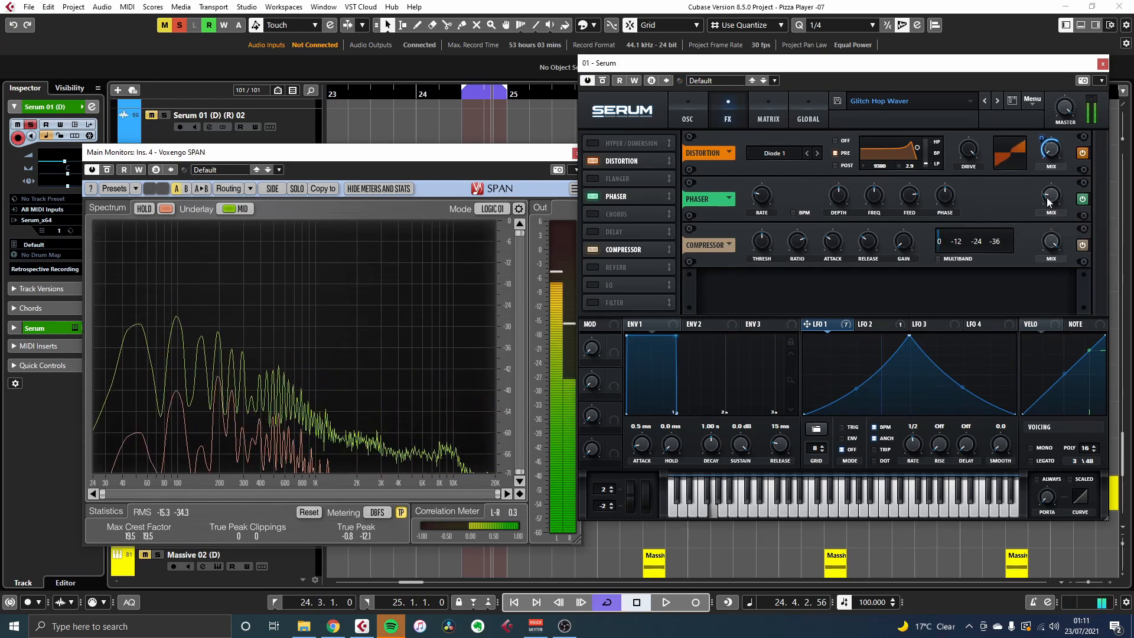
drag(1046, 197, 1045, 194)
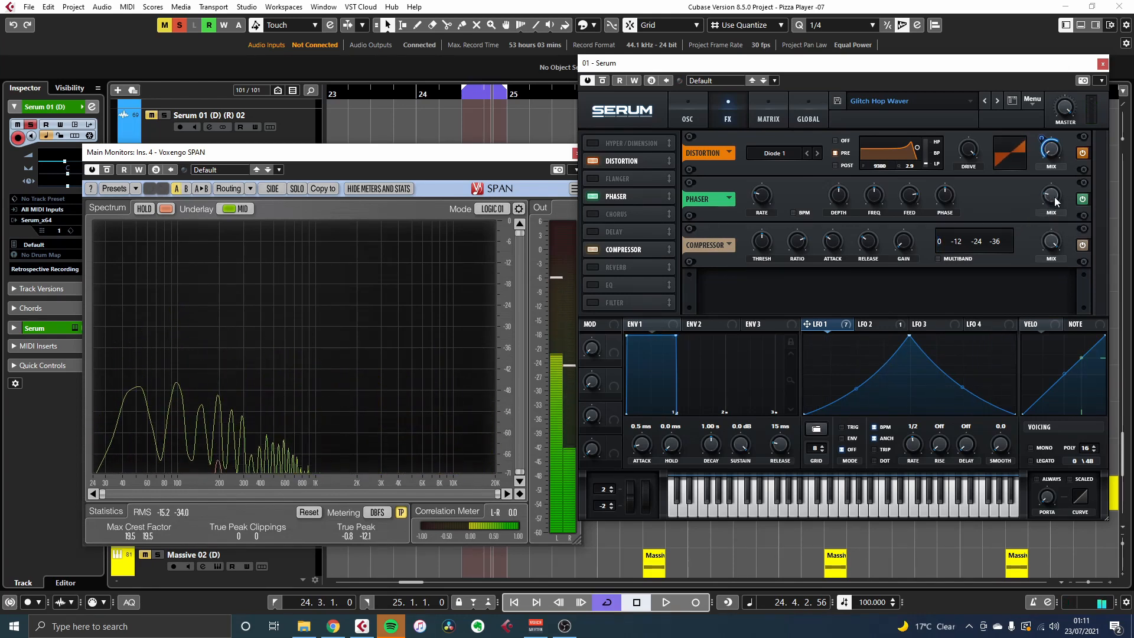
Show the oscillators with LFO 2, compare the sound without and with the MG Low 24 filter, and close the SPAN analyser.
click(688, 121)
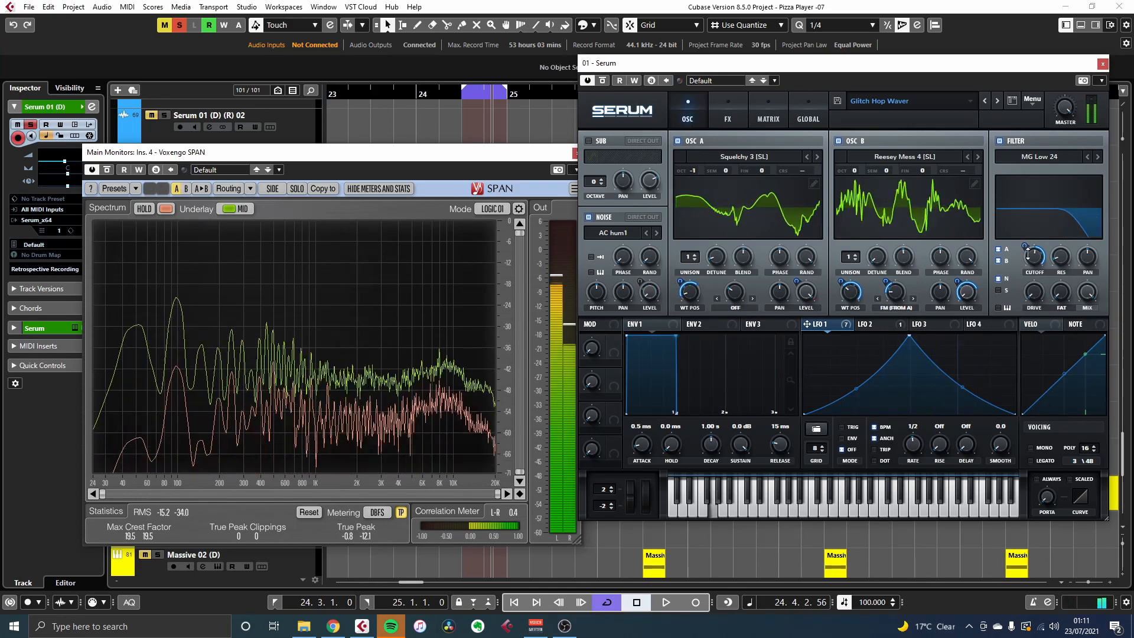
mouse_move(1034, 268)
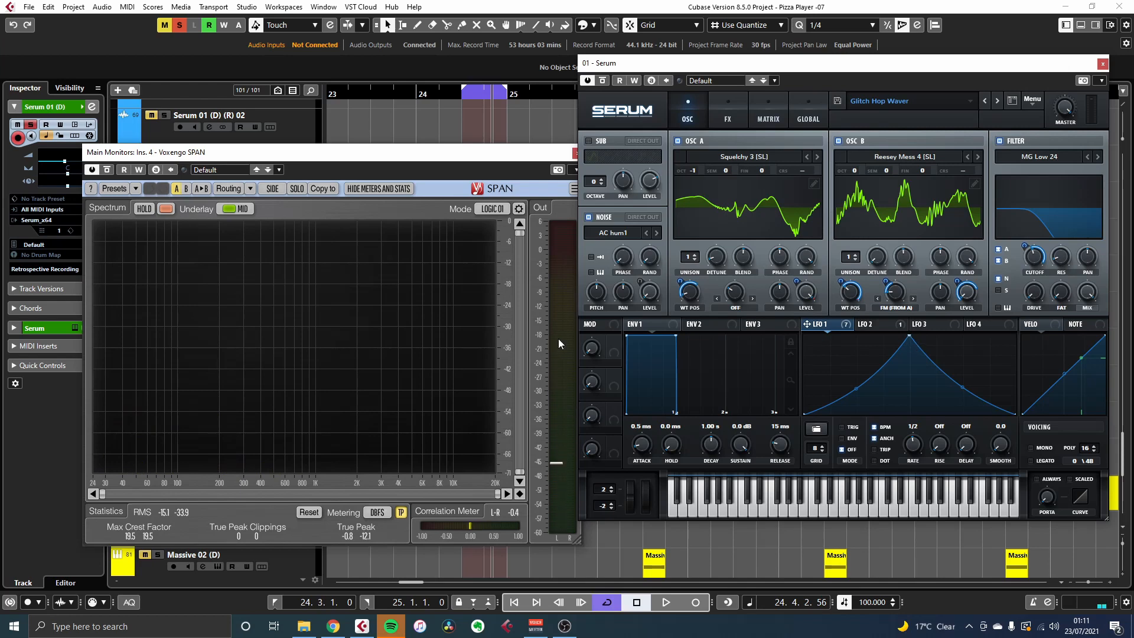
click(875, 324)
click(998, 141)
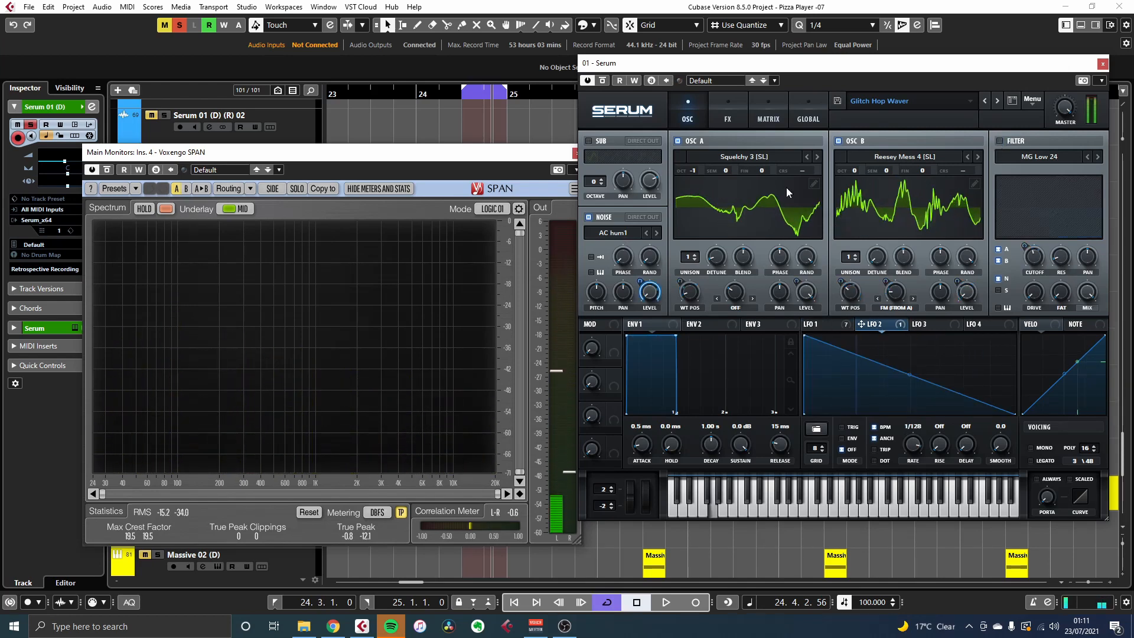
click(999, 141)
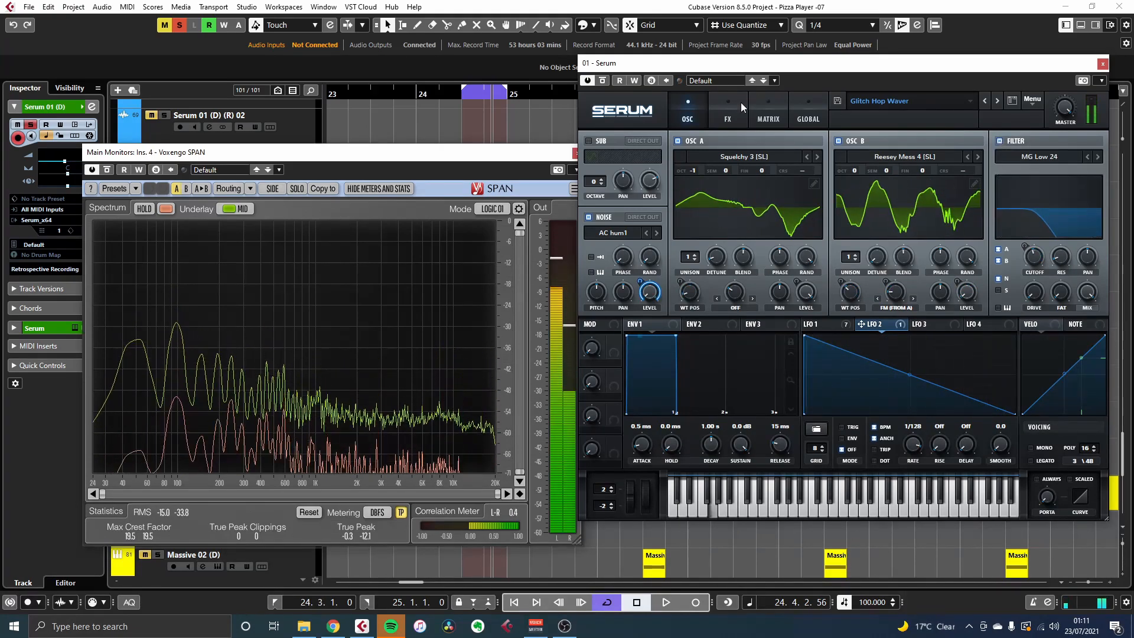
drag(557, 158, 531, 159)
click(552, 155)
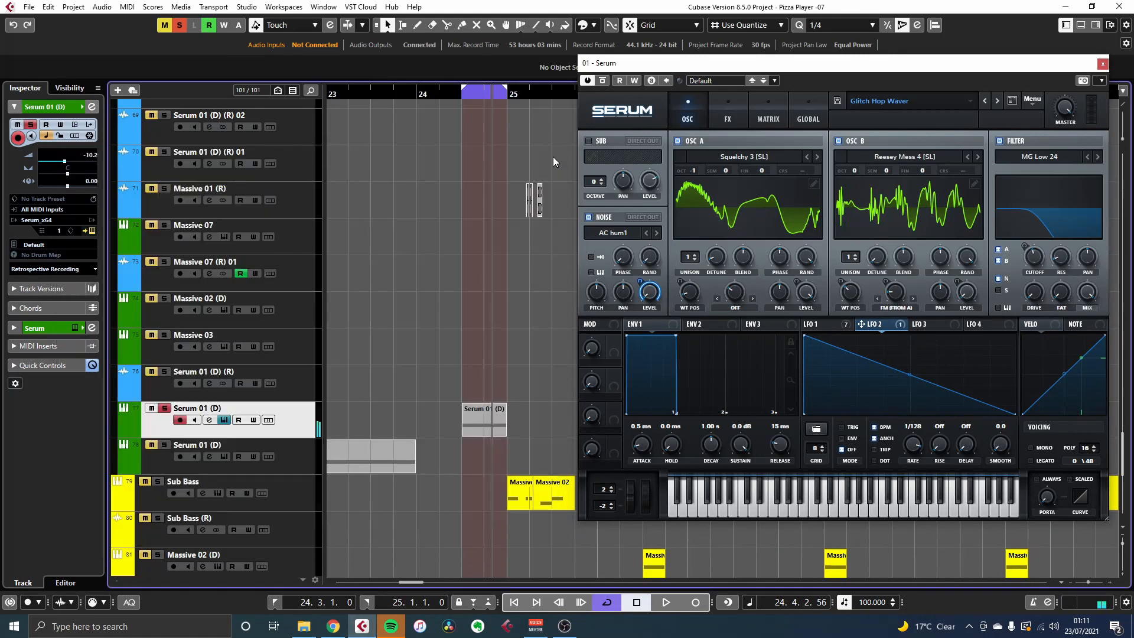